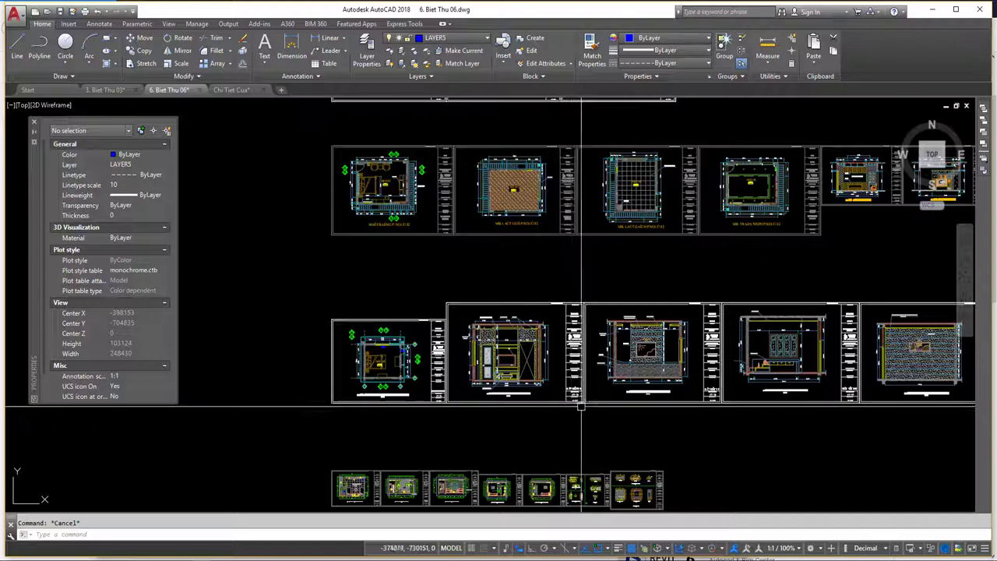
# - Shift the sheets left and close the Properties palette
pyautogui.moveTo(570, 410); pyautogui.dragTo(497, 390, button='middle')
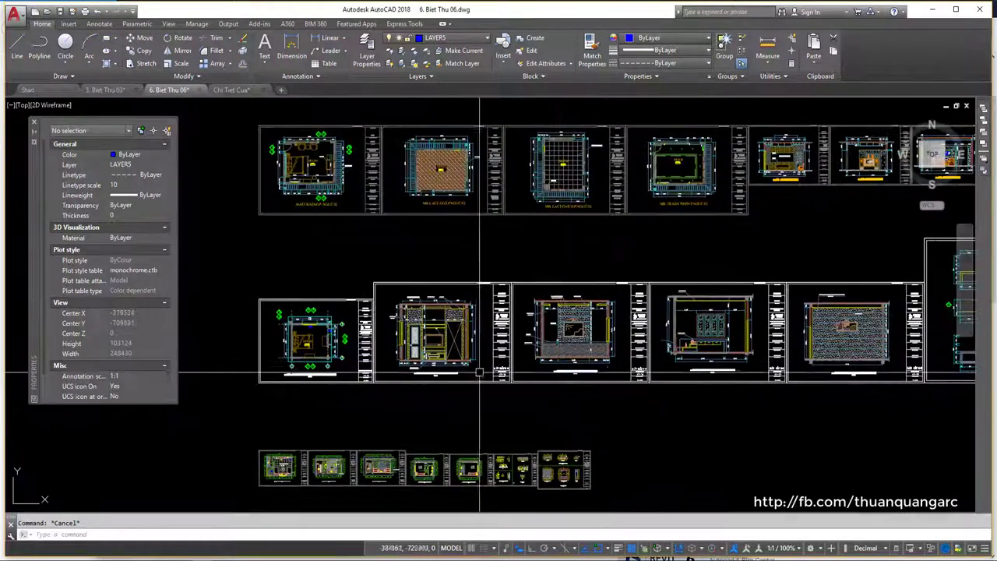
pyautogui.click(34, 123)
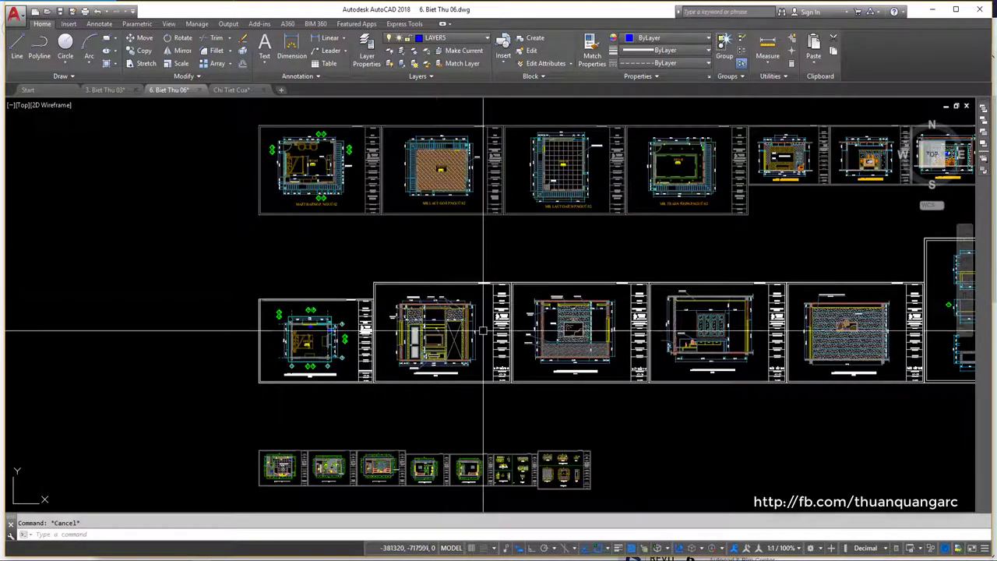
pyautogui.scroll(6, 448, 311)
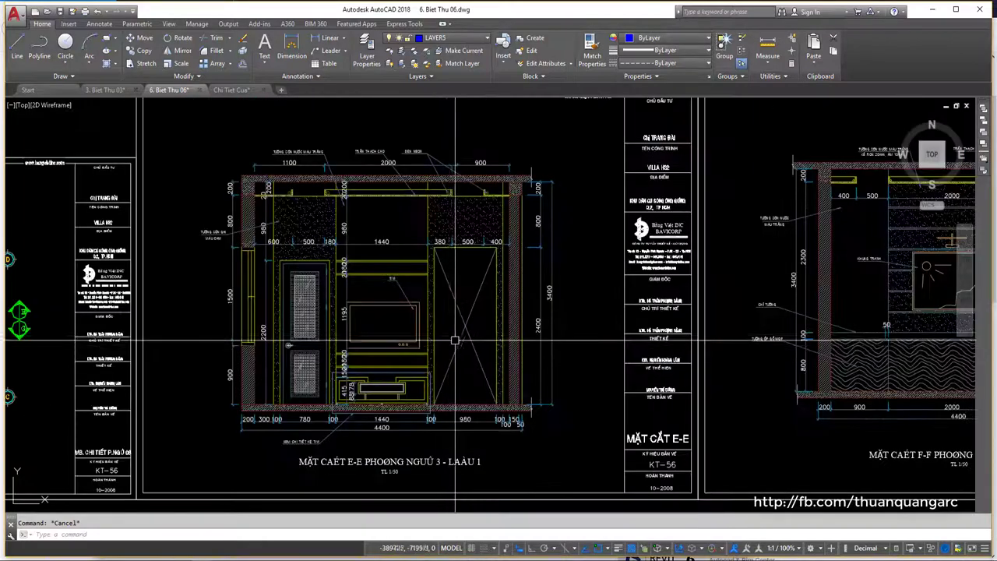
pyautogui.scroll(-3, 413, 243)
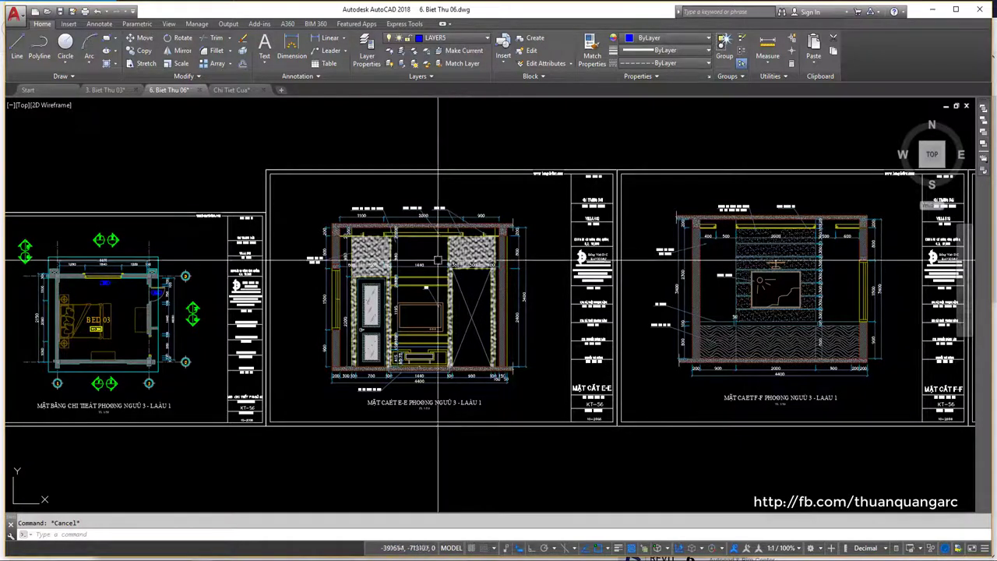
# - Zoom until the MAT CAT E-E sheet, between the plan and F-F section, is visible
pyautogui.scroll(2, 444, 273)
pyautogui.scroll(-1, 473, 355)
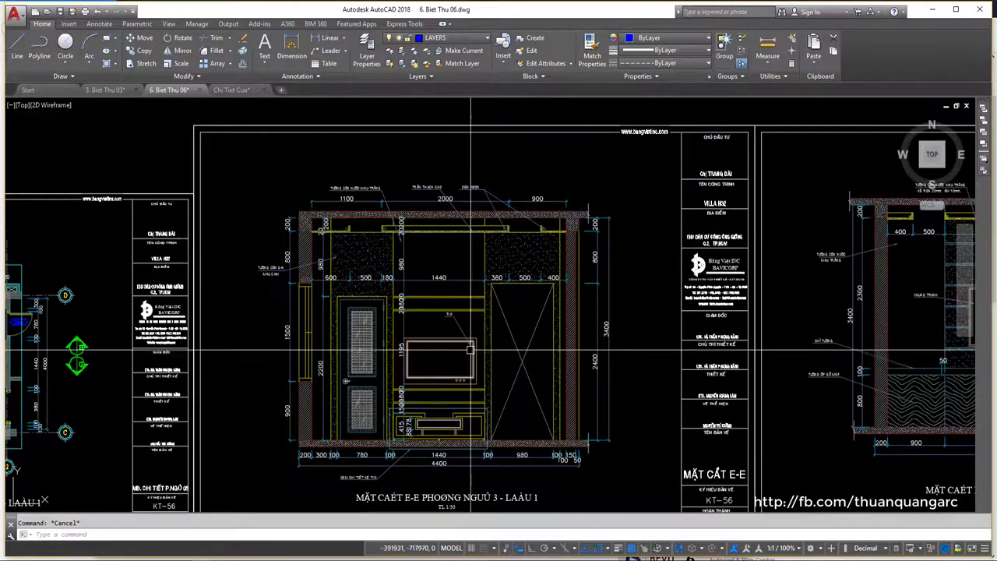
pyautogui.scroll(-1, 474, 353)
pyautogui.scroll(-1, 473, 355)
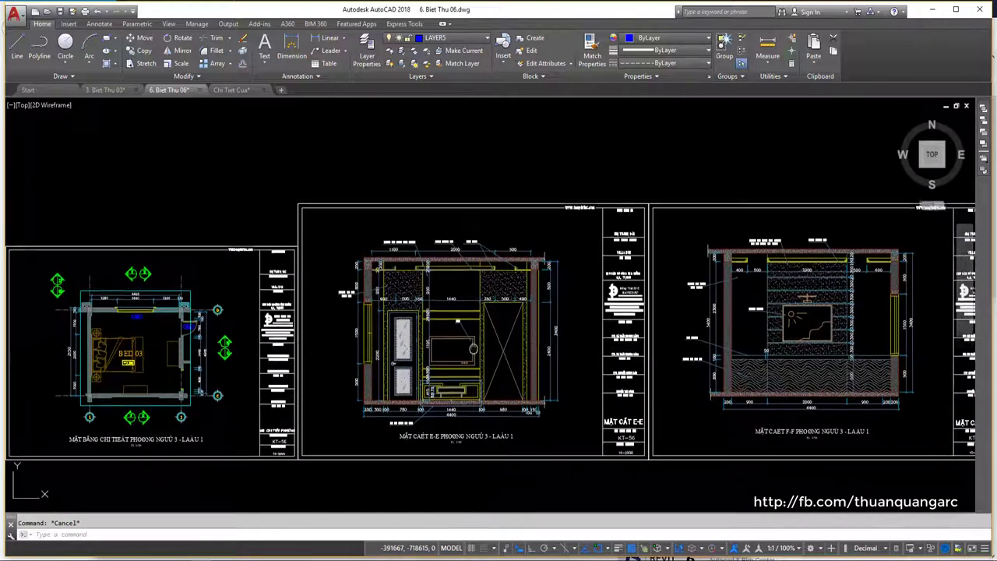
pyautogui.scroll(1, 507, 300)
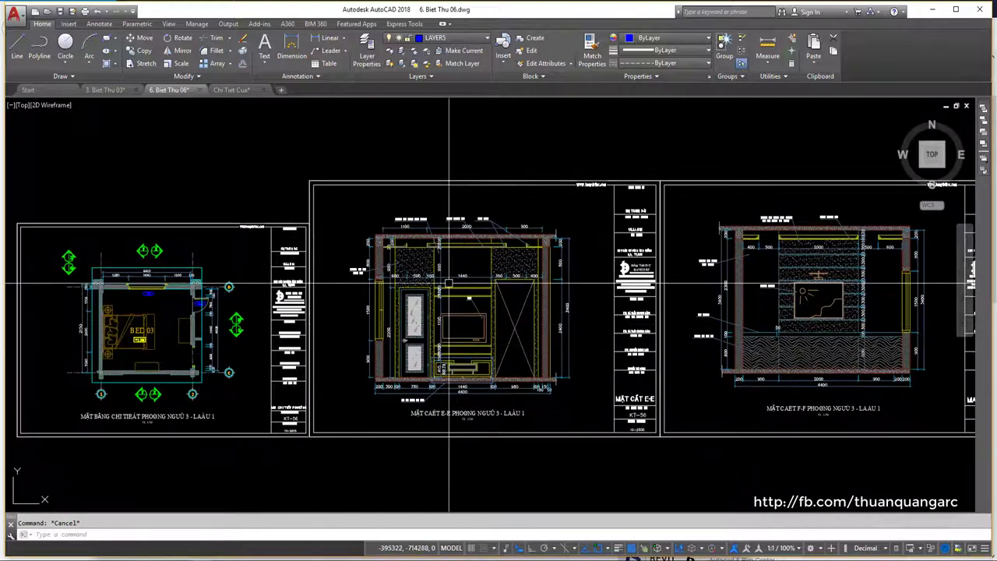
pyautogui.scroll(-2, 499, 280)
pyautogui.scroll(-1, 607, 296)
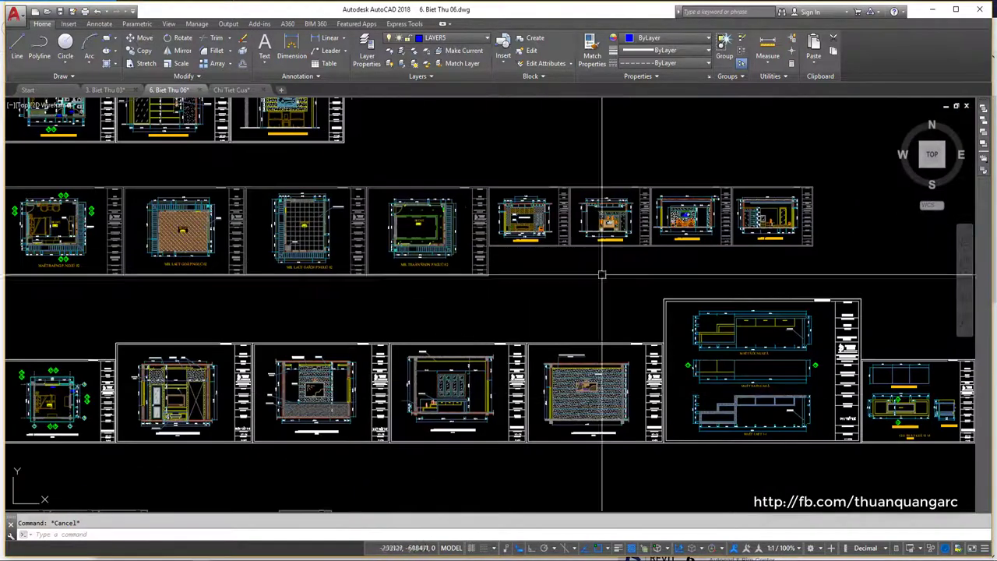
pyautogui.scroll(1, 545, 327)
pyautogui.scroll(-2, 490, 329)
pyautogui.scroll(3, 475, 342)
pyautogui.scroll(5, 466, 347)
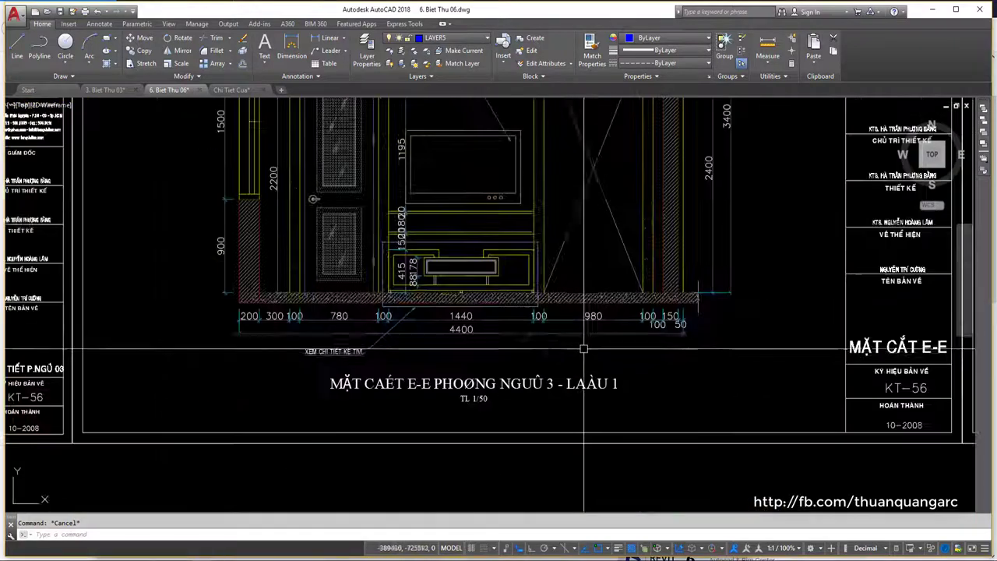
pyautogui.scroll(-2, 444, 389)
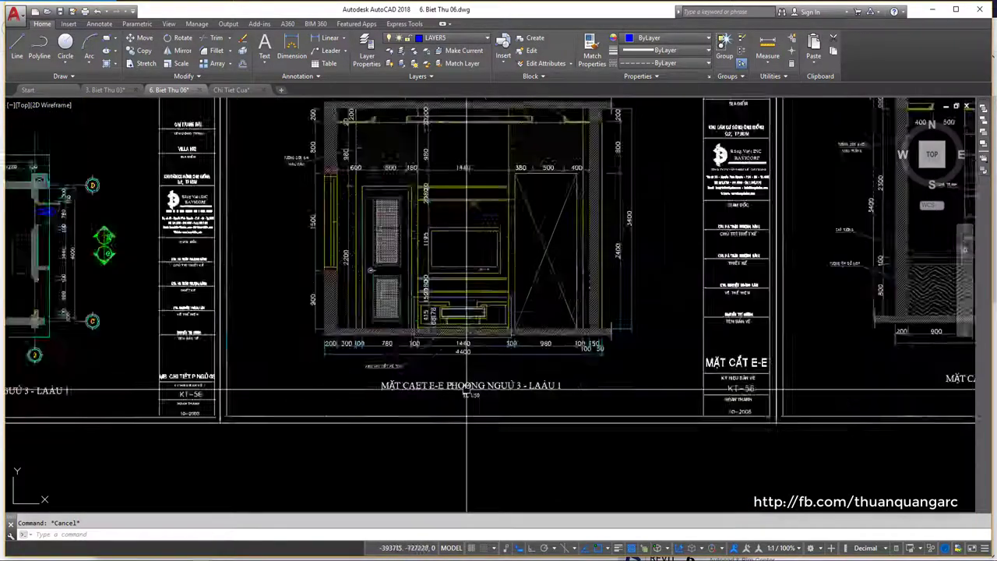
pyautogui.scroll(-1, 444, 385)
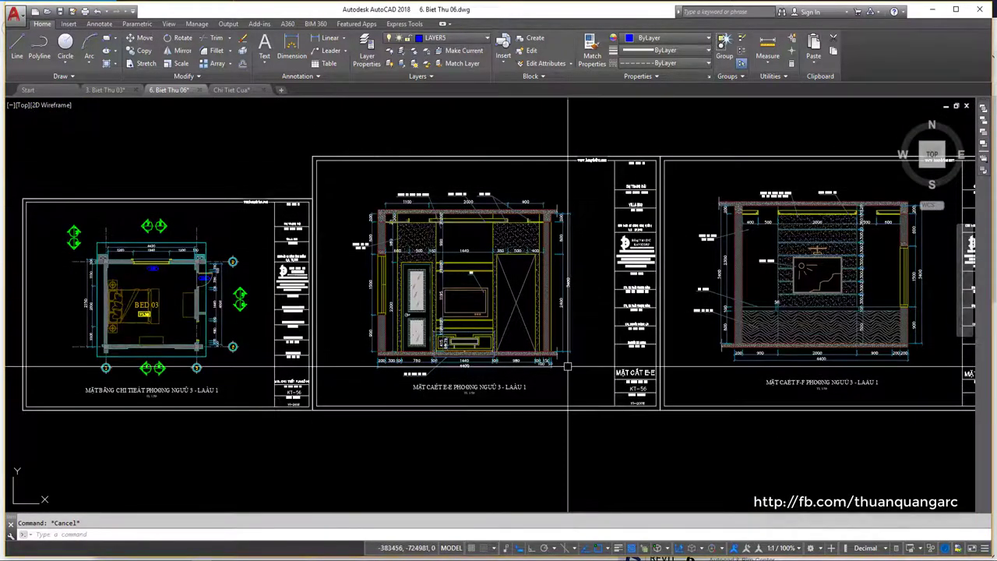
# - Start a plot on DWG To PDF.pc3 with ISO A3 (420.00 x 297.00 MM) paper
pyautogui.hotkey('ctrl', 'p')
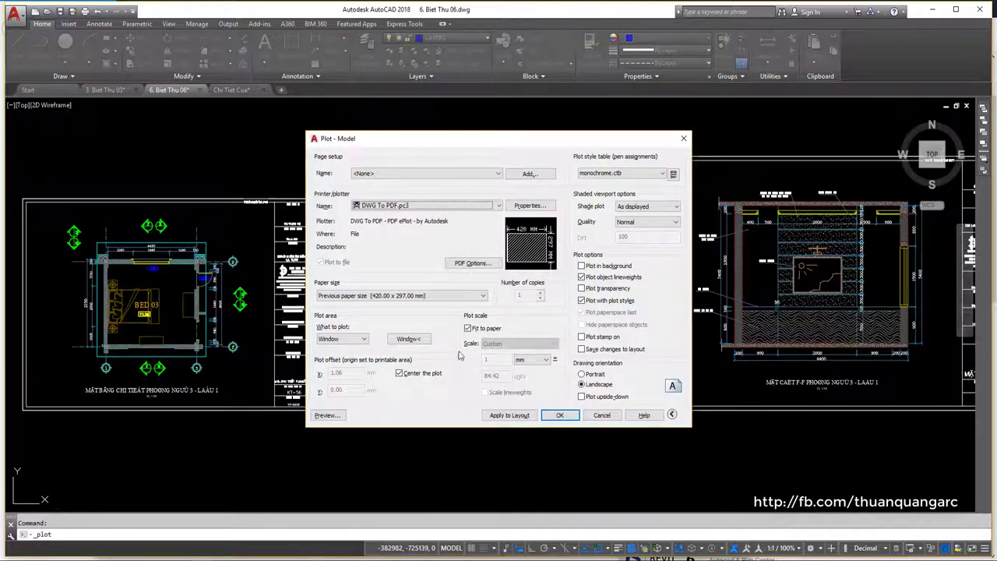
pyautogui.moveTo(467, 138); pyautogui.dragTo(511, 137)
pyautogui.click(451, 204)
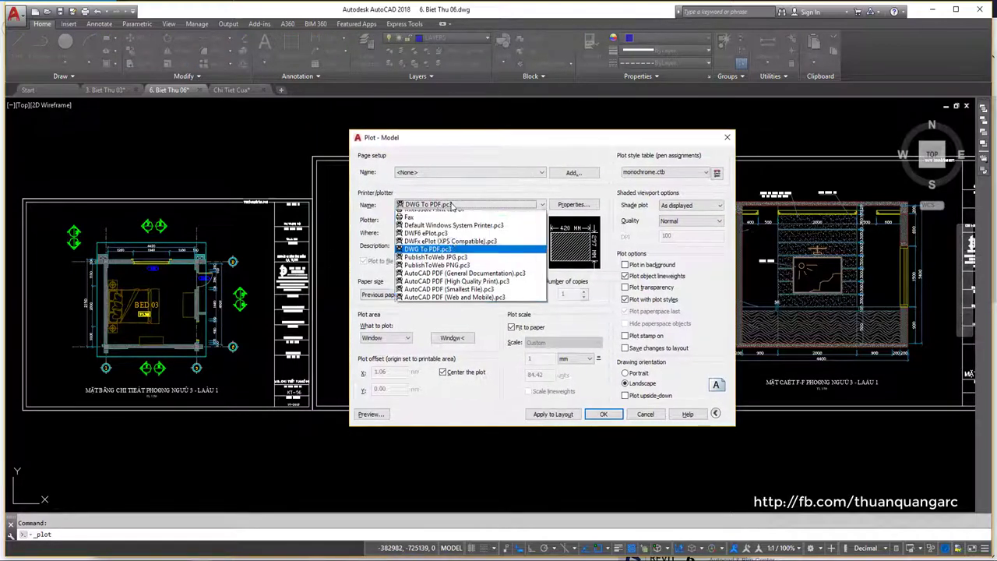
pyautogui.click(430, 278)
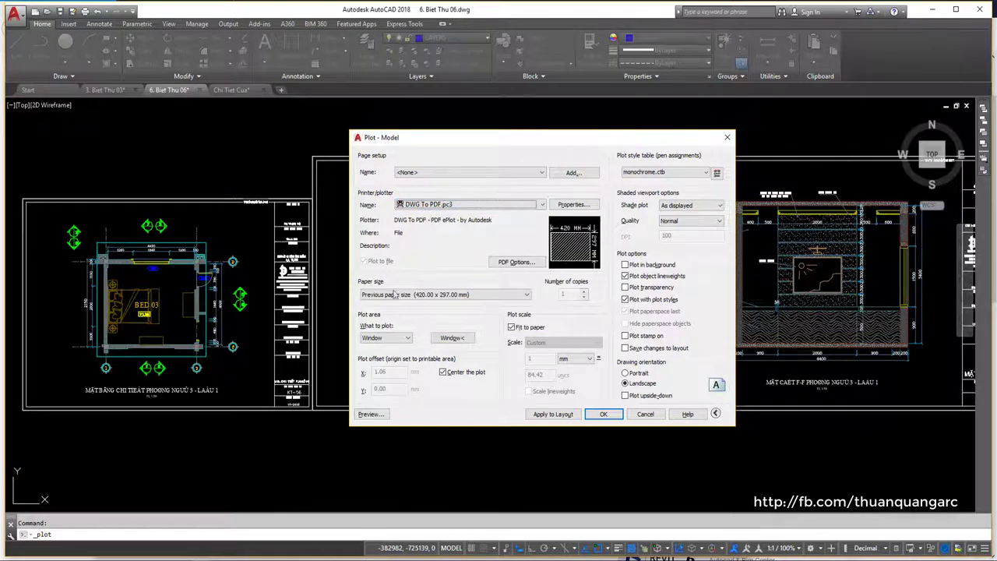
pyautogui.click(425, 296)
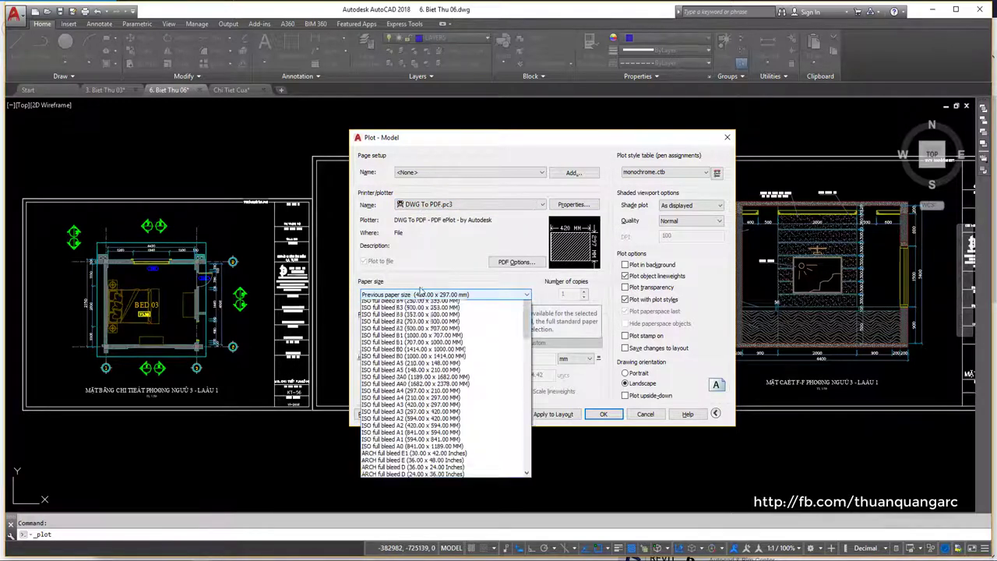
pyautogui.scroll(-1, 416, 382)
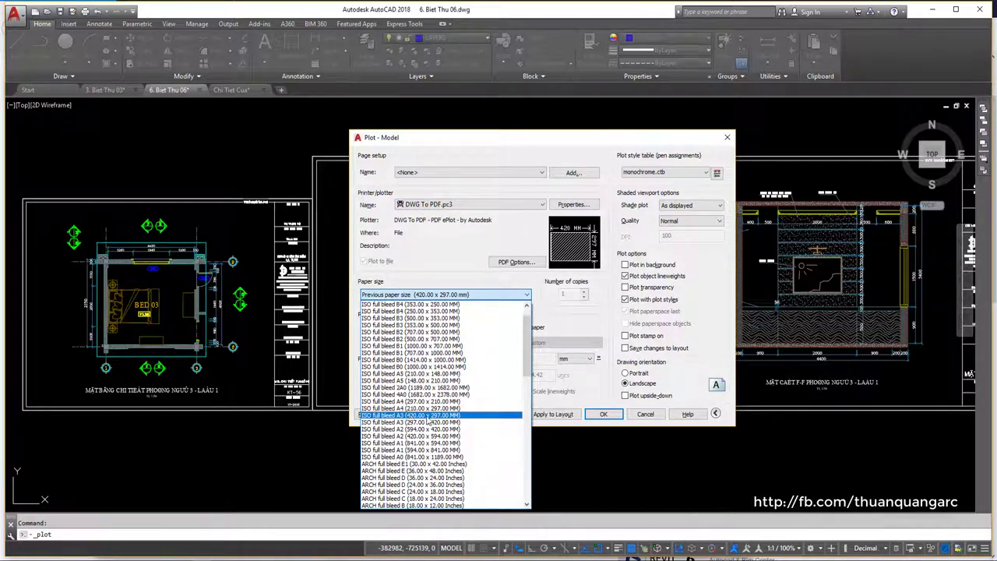
pyautogui.scroll(-3, 426, 421)
pyautogui.scroll(-4, 421, 428)
pyautogui.scroll(-3, 390, 452)
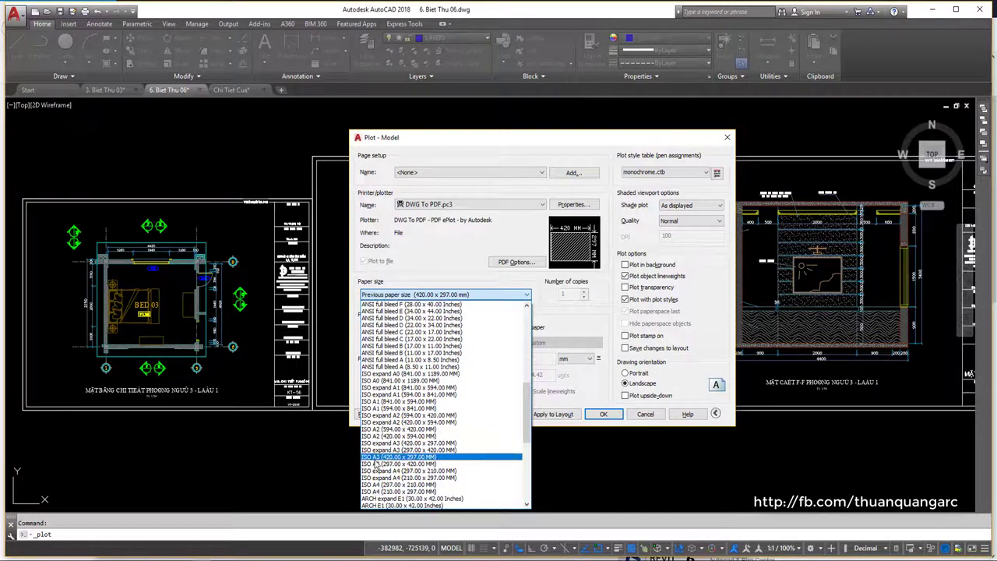
pyautogui.click(378, 457)
# - In the PDF plotter's configuration, set the ISO A3 printable-area margins to 0
pyautogui.click(573, 205)
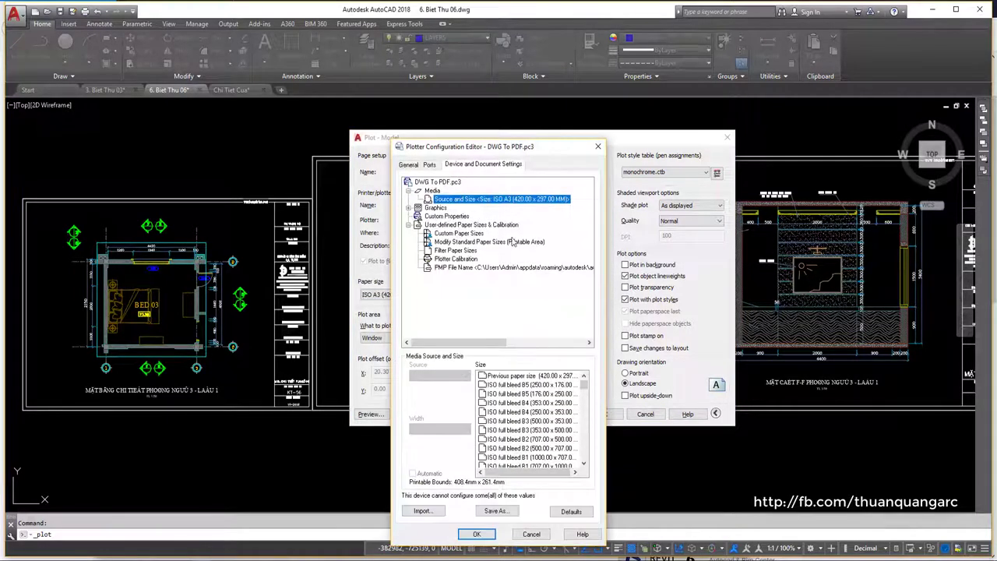
pyautogui.click(479, 241)
pyautogui.scroll(-5, 497, 428)
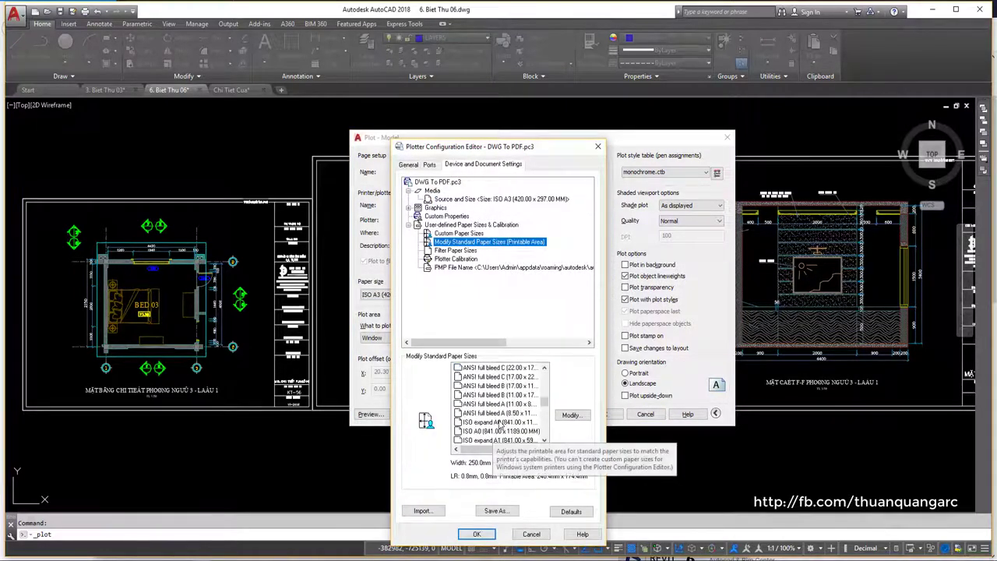
pyautogui.scroll(-5, 486, 433)
pyautogui.click(486, 413)
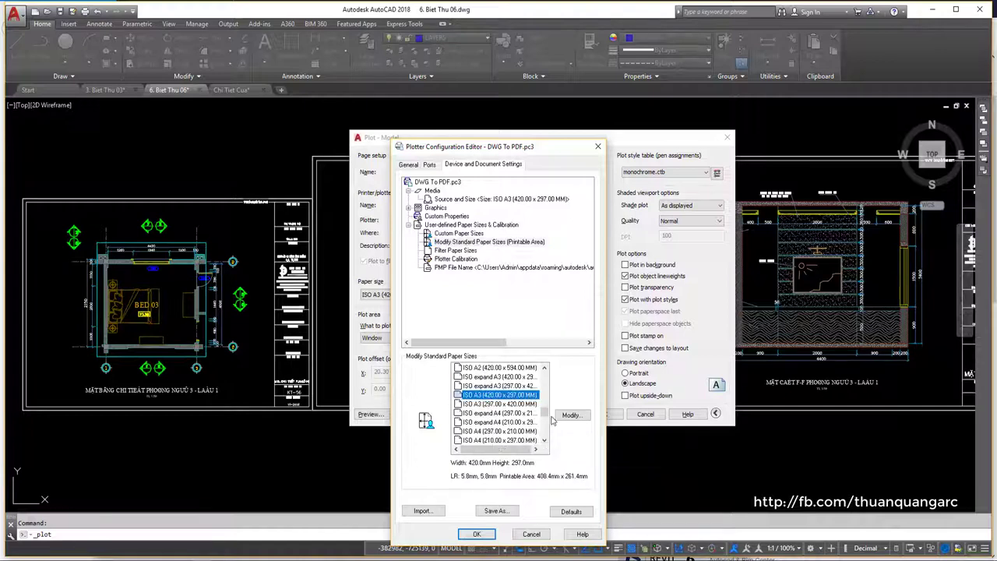
pyautogui.click(570, 414)
pyautogui.write('0')
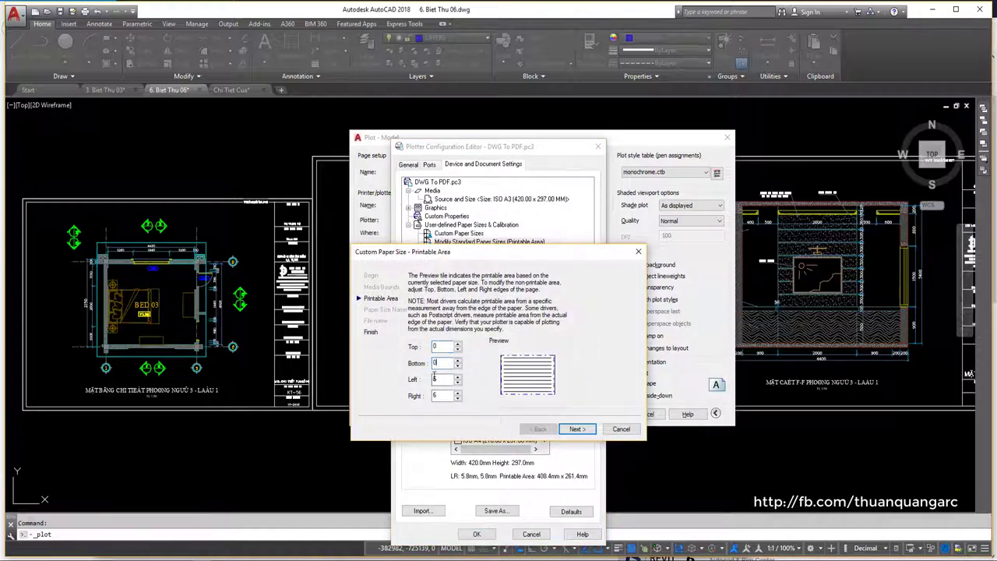
pyautogui.click(577, 429)
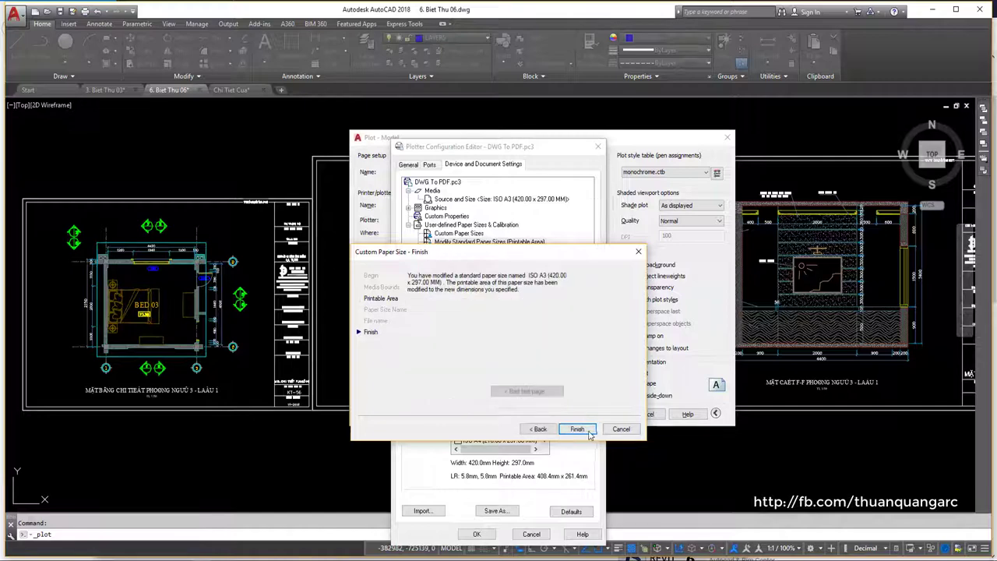
pyautogui.click(577, 429)
# - Apply the modified plotter configuration to this plot only and begin picking the plot window
pyautogui.click(477, 534)
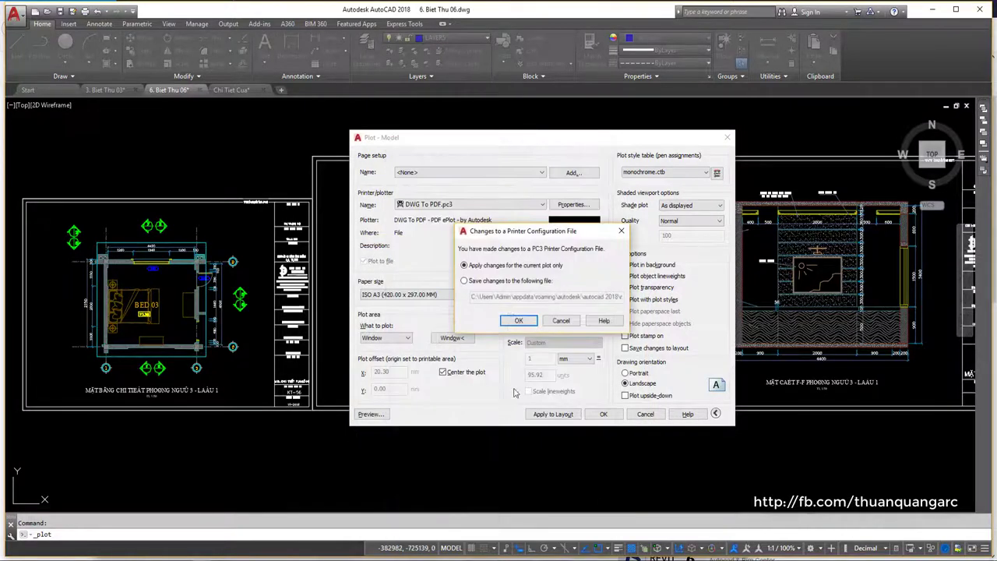
pyautogui.click(518, 325)
pyautogui.click(452, 338)
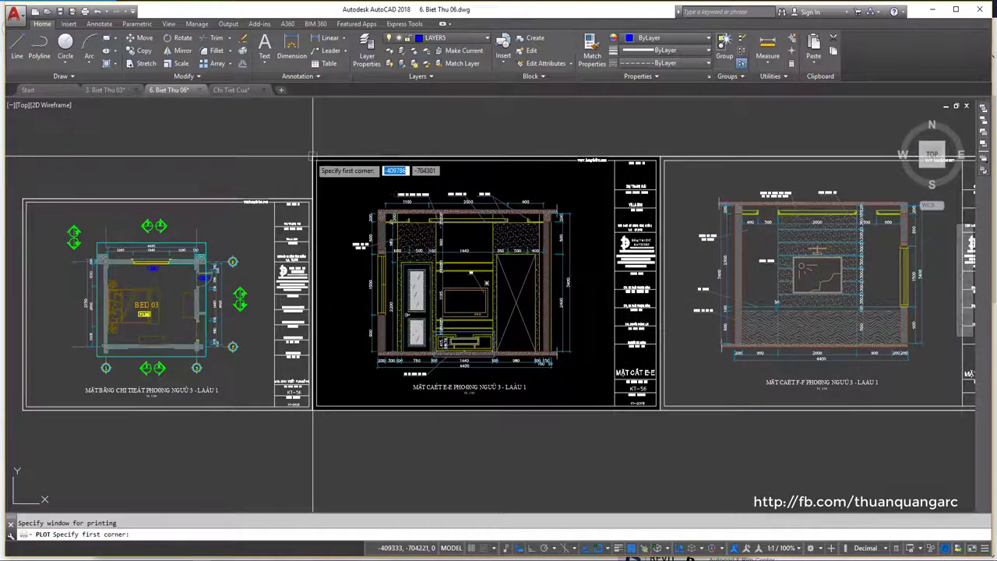
# - Window the E-E sheet frame as the plot area and preview it on A3
pyautogui.click(314, 156)
pyautogui.click(659, 408)
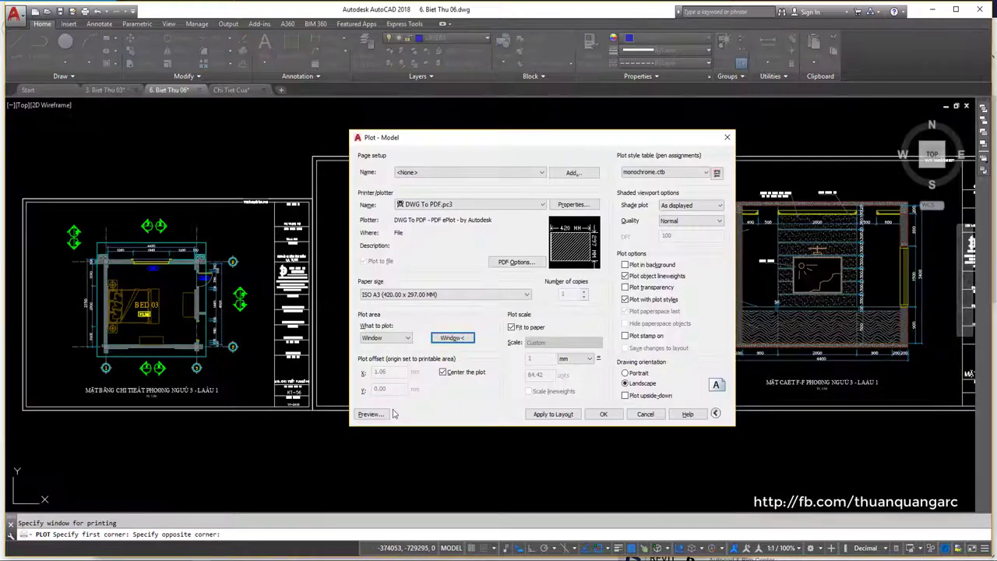
pyautogui.click(372, 414)
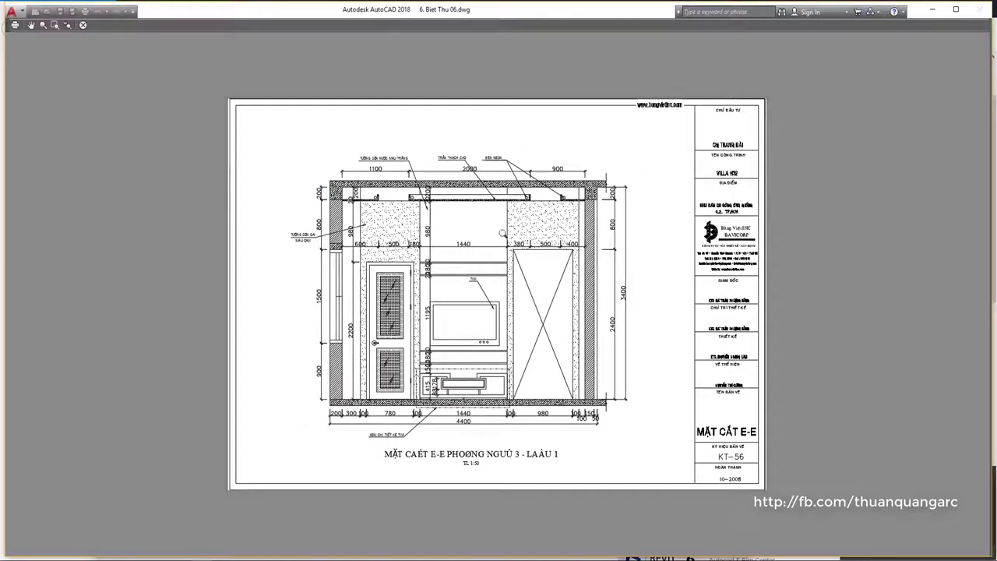
# - Close the preview and cancel saving the PDF file, leaving the plot unsaved
pyautogui.press('Escape')
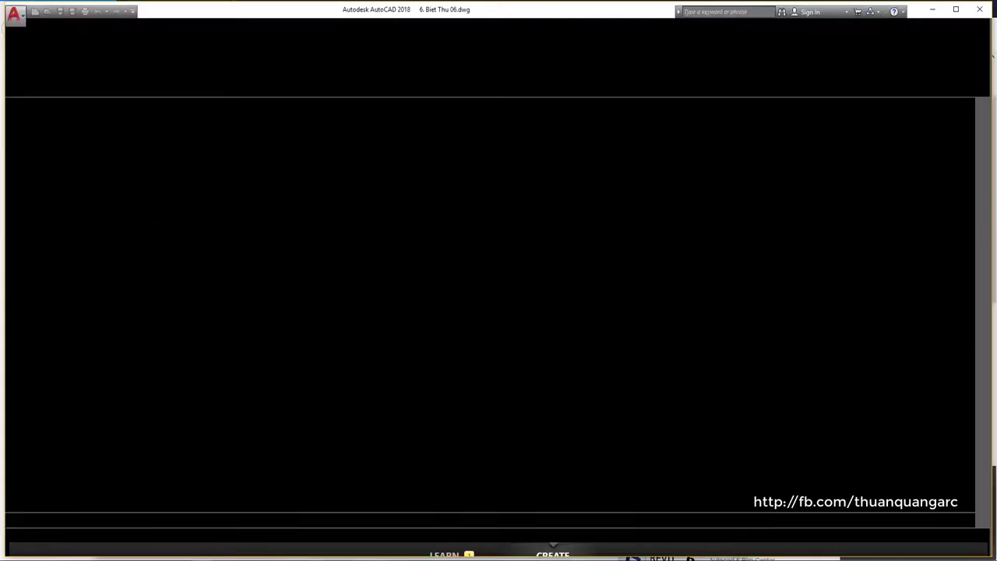
pyautogui.moveTo(489, 145); pyautogui.dragTo(726, 161)
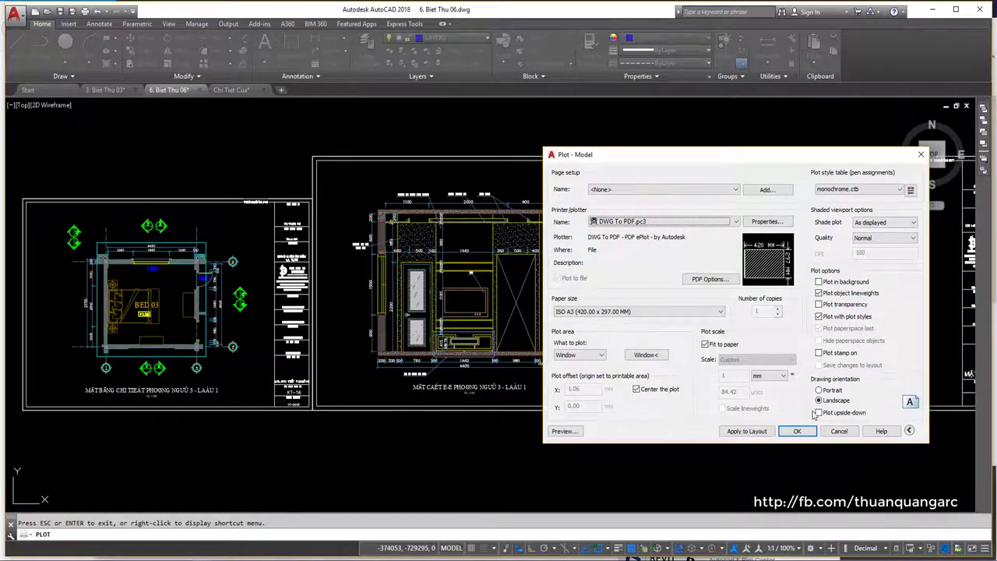
pyautogui.click(796, 432)
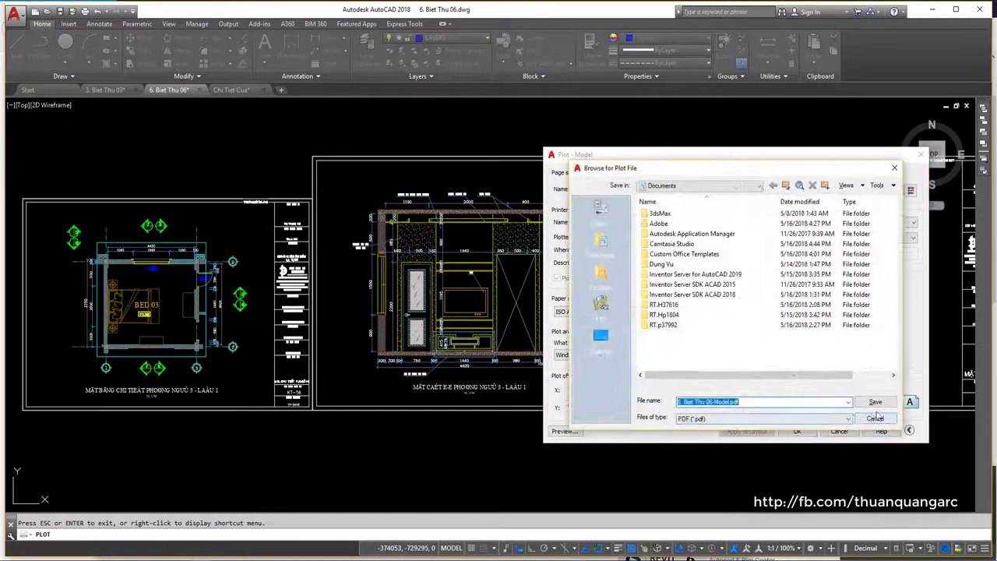
pyautogui.click(919, 156)
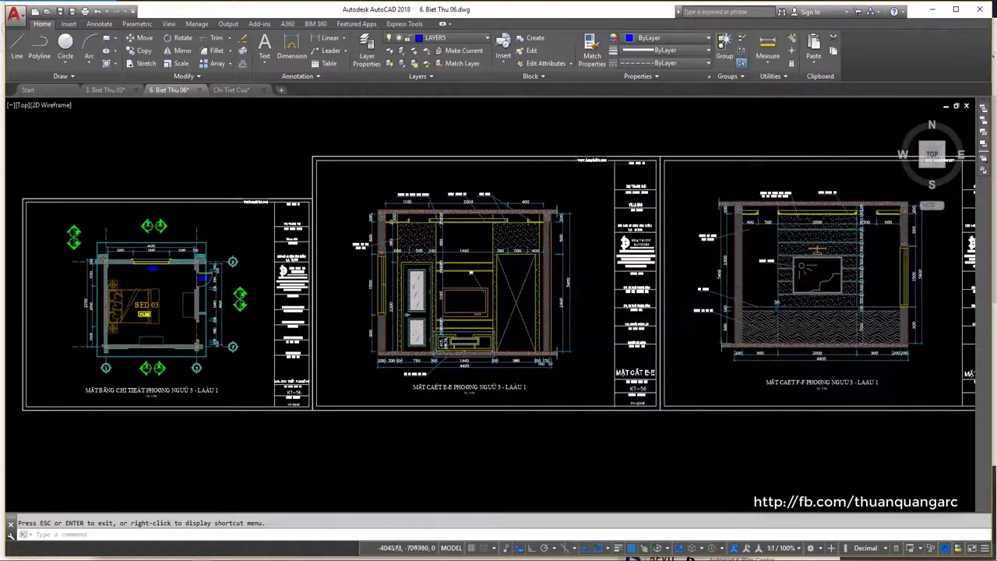
pyautogui.scroll(5, 429, 257)
# - Zoom in to inspect the ANSI31 wall hatch, then clear its selection
pyautogui.scroll(-2, 438, 302)
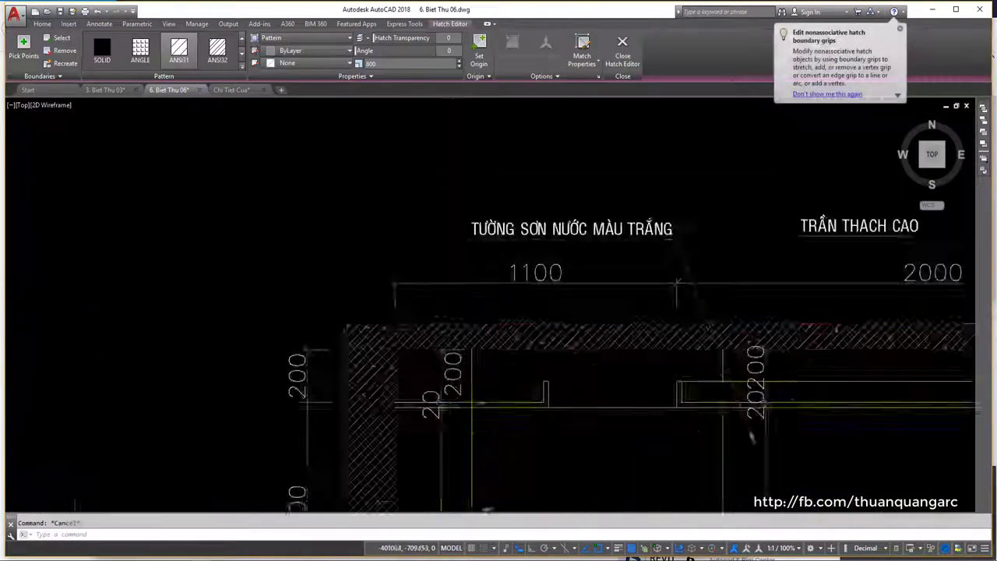
pyautogui.scroll(4, 424, 335)
pyautogui.scroll(-6, 429, 292)
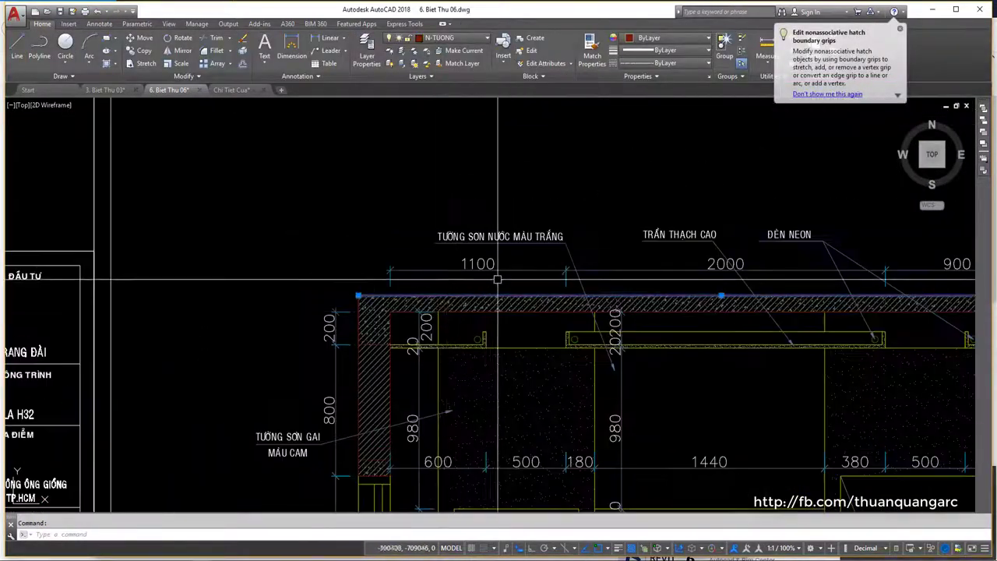
pyautogui.scroll(-2, 507, 286)
pyautogui.press('Escape')
pyautogui.scroll(-5, 507, 286)
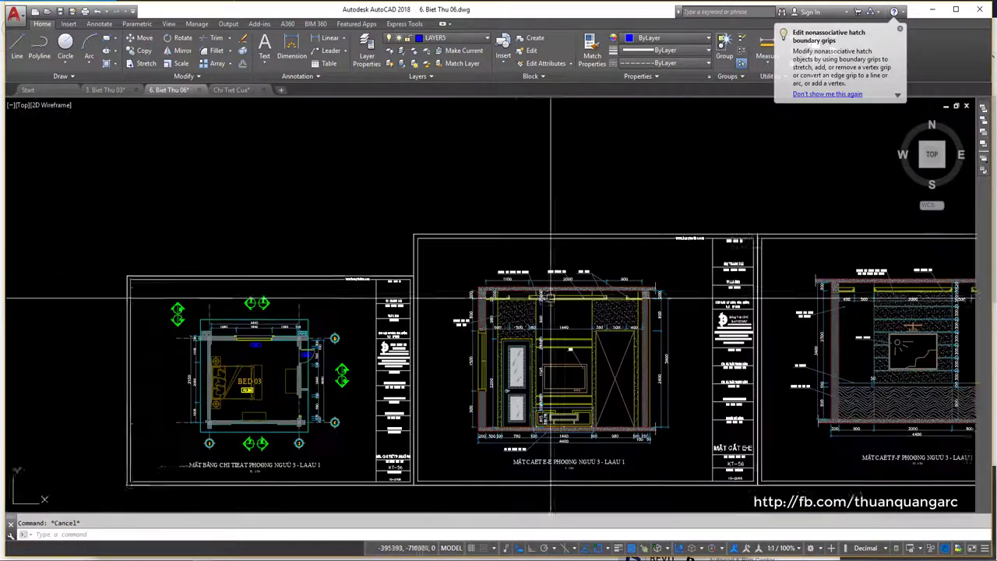
pyautogui.scroll(1, 504, 218)
pyautogui.scroll(2, 500, 226)
pyautogui.scroll(2, 494, 233)
# - Check the top ceiling line, then open the Layer Properties Manager with LA
pyautogui.click(494, 233)
pyautogui.scroll(2, 495, 233)
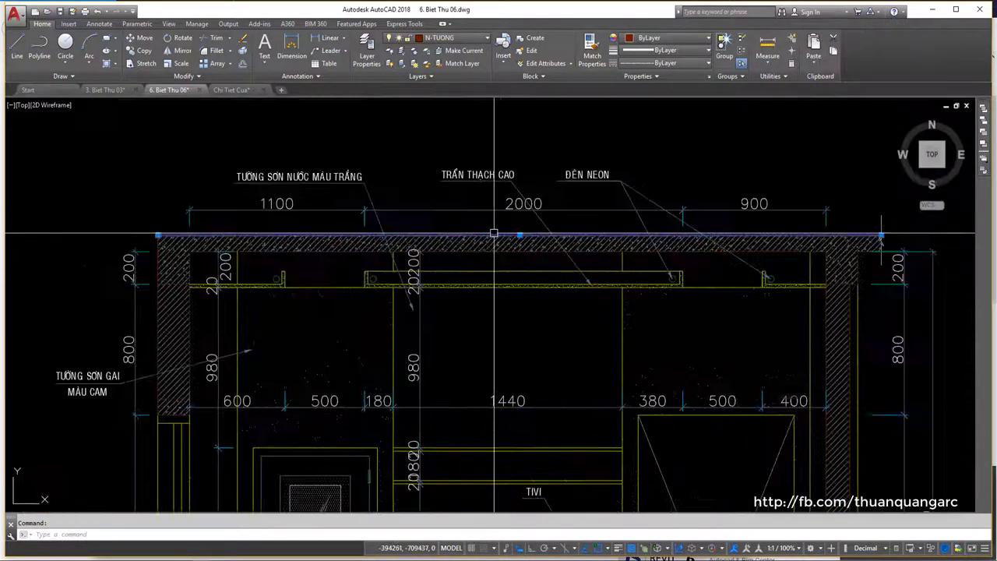
pyautogui.press('Escape')
pyautogui.scroll(-2, 456, 173)
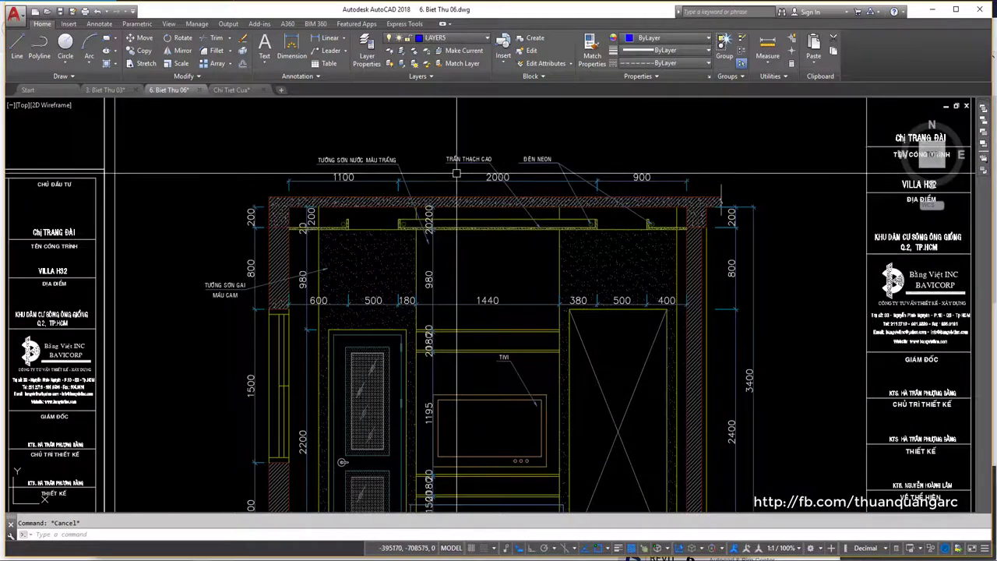
pyautogui.press('Return')
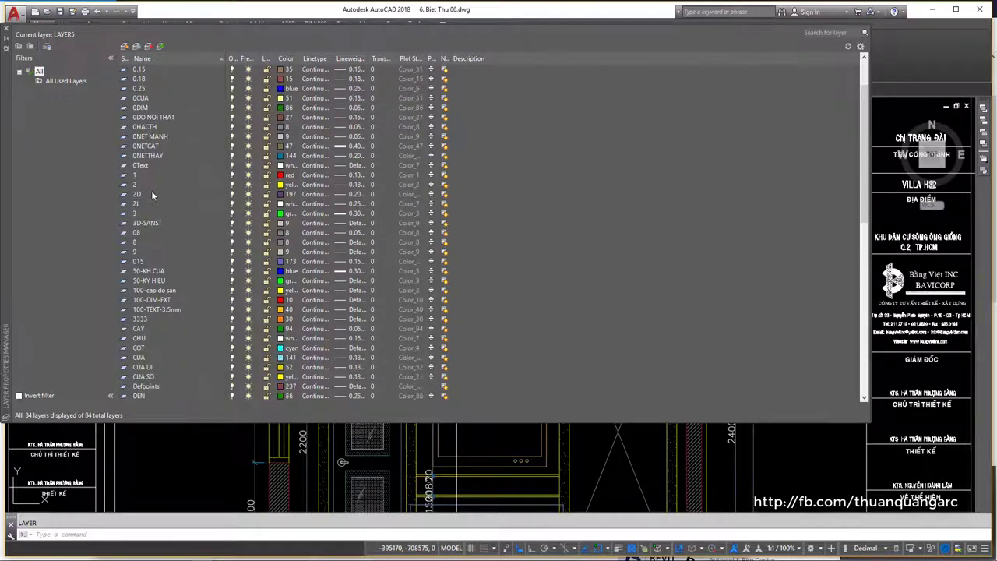
# - Verify layer N-TUONG's lineweight stays 0.40 mm without changing it, and close the layer list
pyautogui.scroll(-3, 162, 329)
pyautogui.scroll(3, 166, 264)
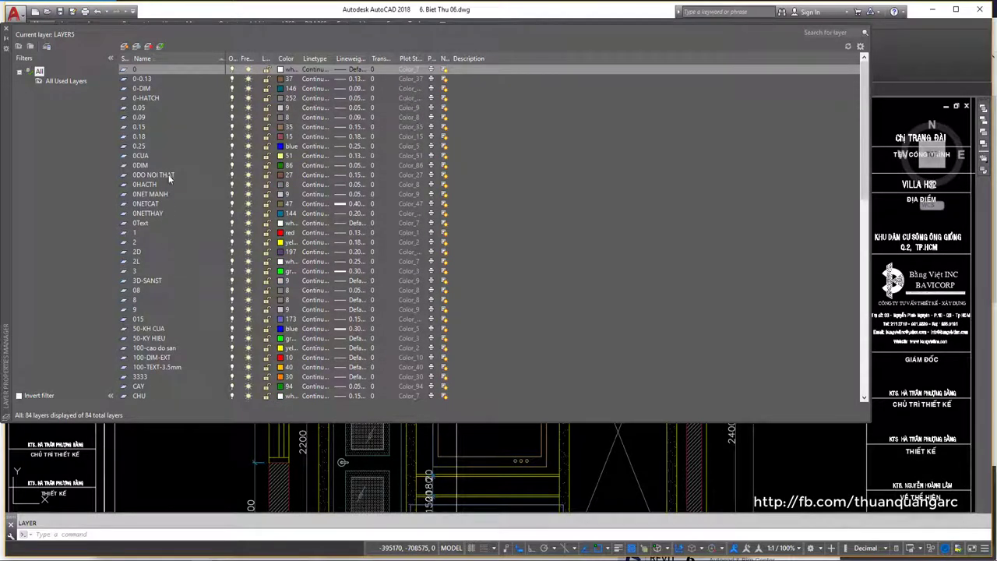
pyautogui.scroll(-5, 170, 273)
pyautogui.scroll(-5, 169, 297)
pyautogui.scroll(-5, 164, 277)
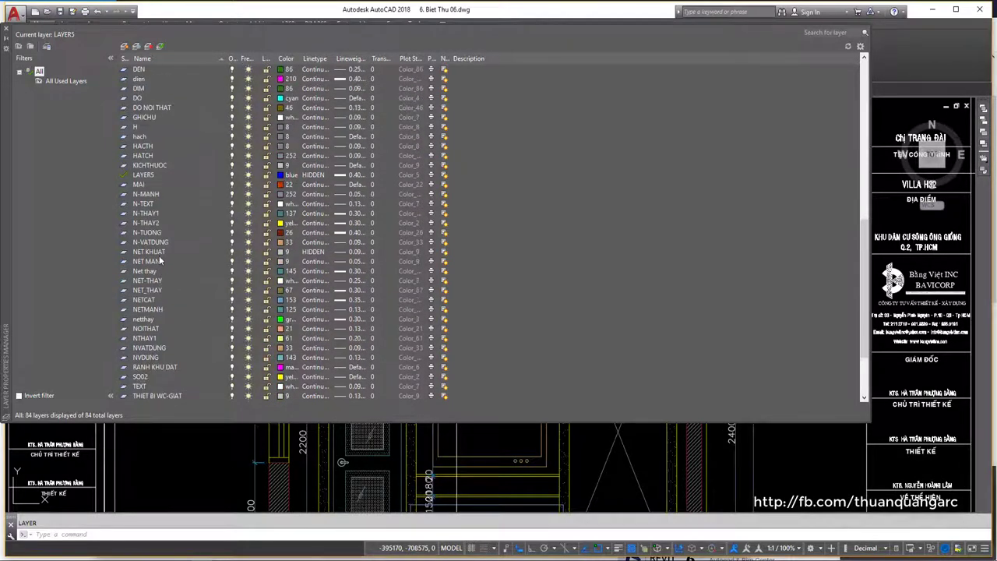
pyautogui.click(154, 234)
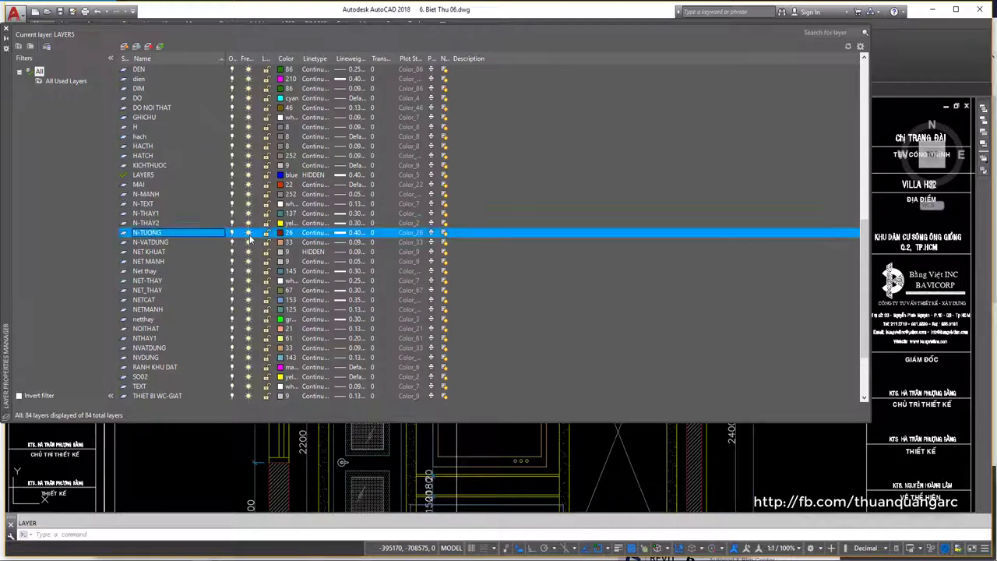
pyautogui.click(346, 233)
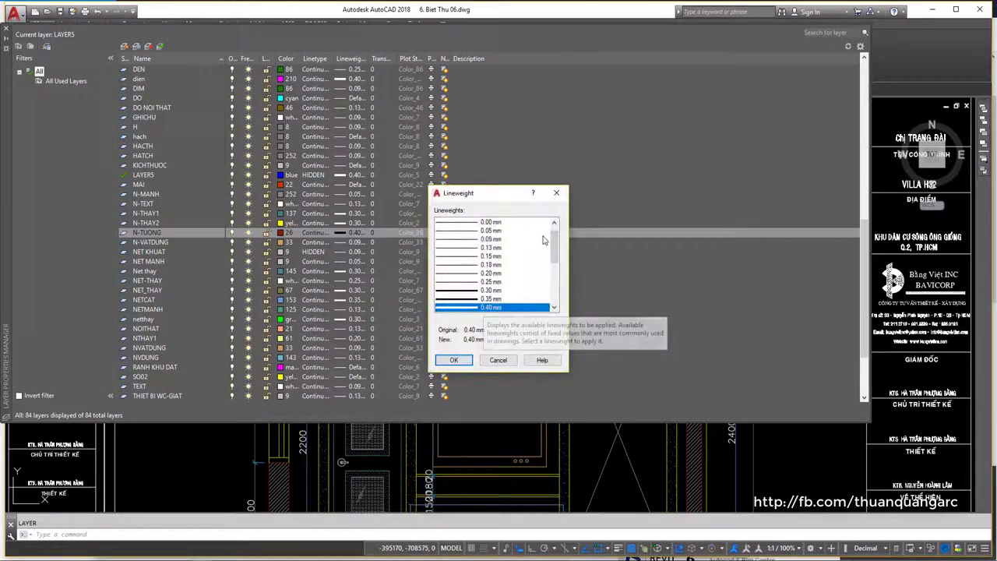
pyautogui.click(556, 194)
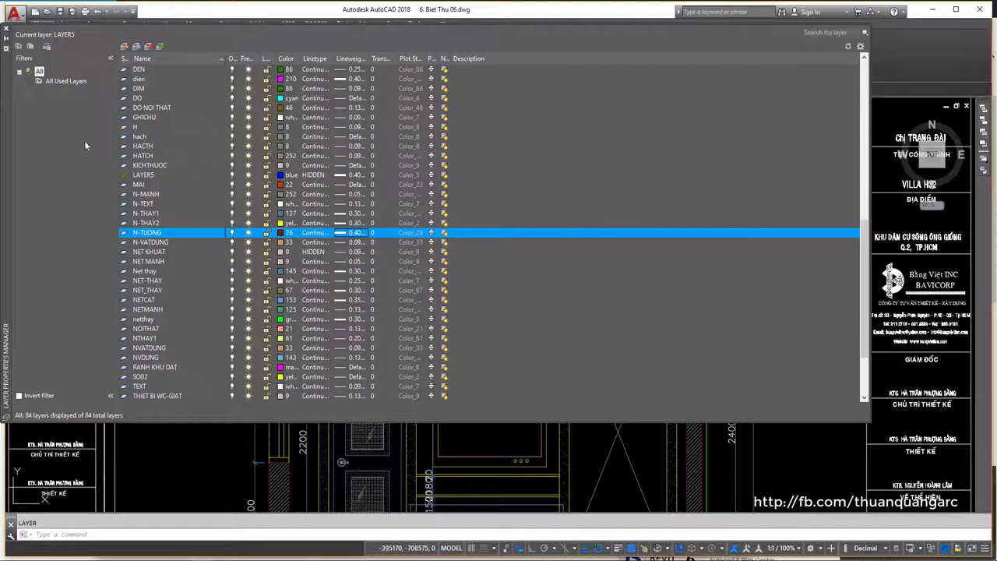
pyautogui.click(6, 28)
# - Centre the E-E section, then open the plot settings and the monochrome.ctb style table editor
pyautogui.scroll(-2, 541, 273)
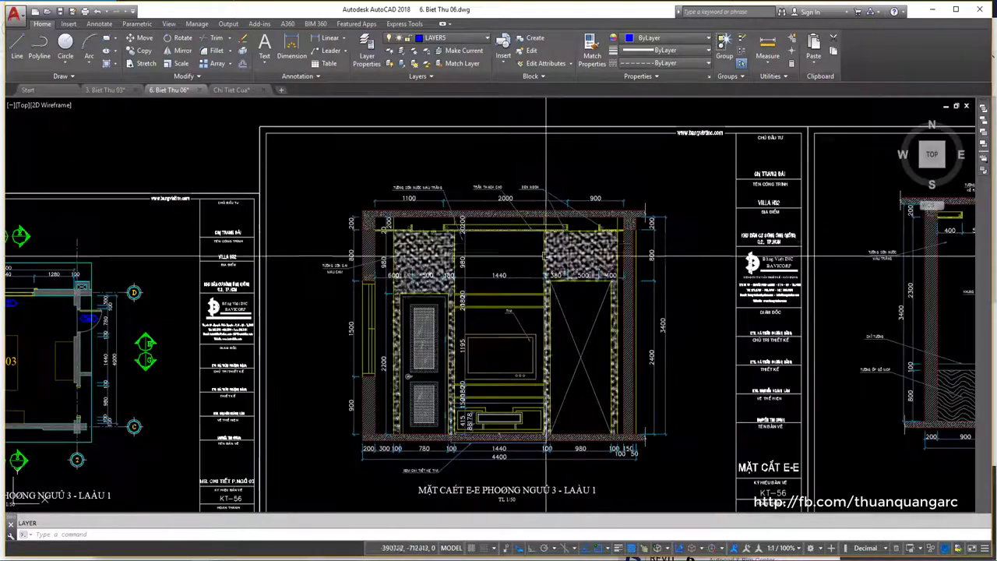
pyautogui.scroll(-2, 541, 272)
pyautogui.scroll(1, 530, 277)
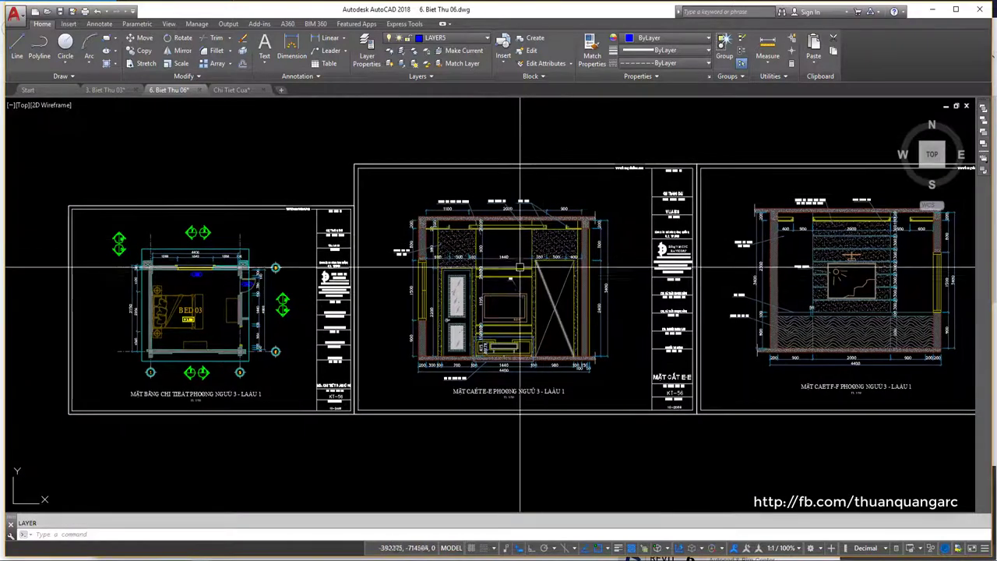
pyautogui.scroll(2, 523, 279)
pyautogui.scroll(-2, 526, 292)
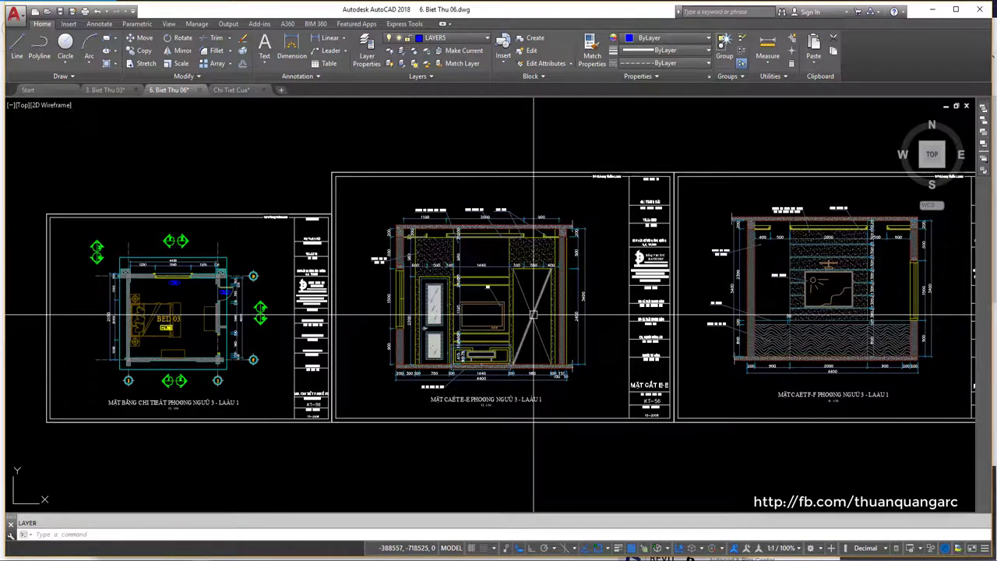
pyautogui.scroll(3, 533, 311)
pyautogui.scroll(-2, 530, 307)
pyautogui.scroll(-1, 526, 302)
pyautogui.moveTo(526, 302); pyautogui.dragTo(492, 304, button='middle')
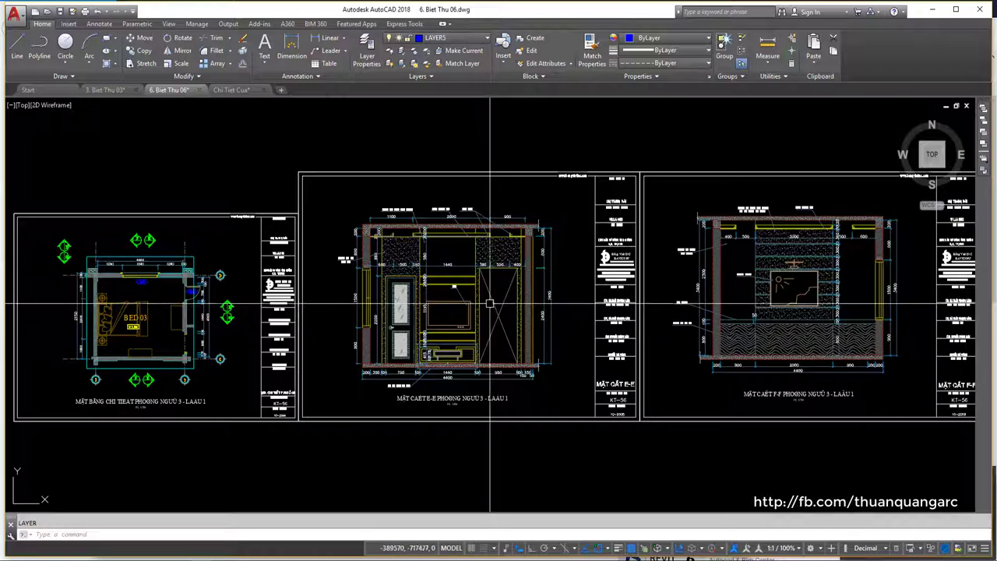
pyautogui.hotkey('ctrl', 'p')
pyautogui.click(672, 173)
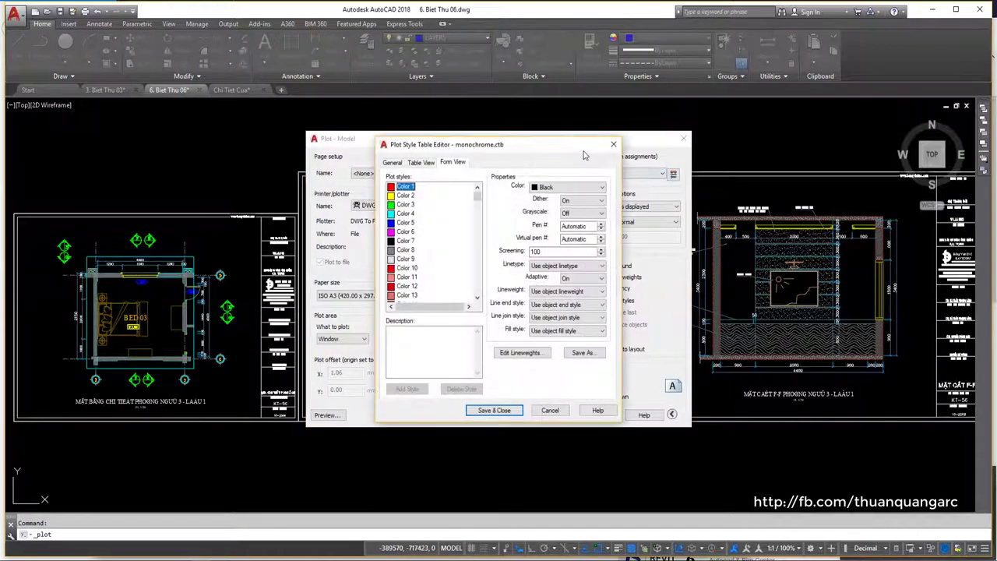
# - Close the style editor and choose monochrome.ctb as the plot style table, assigned to all layouts
pyautogui.click(614, 146)
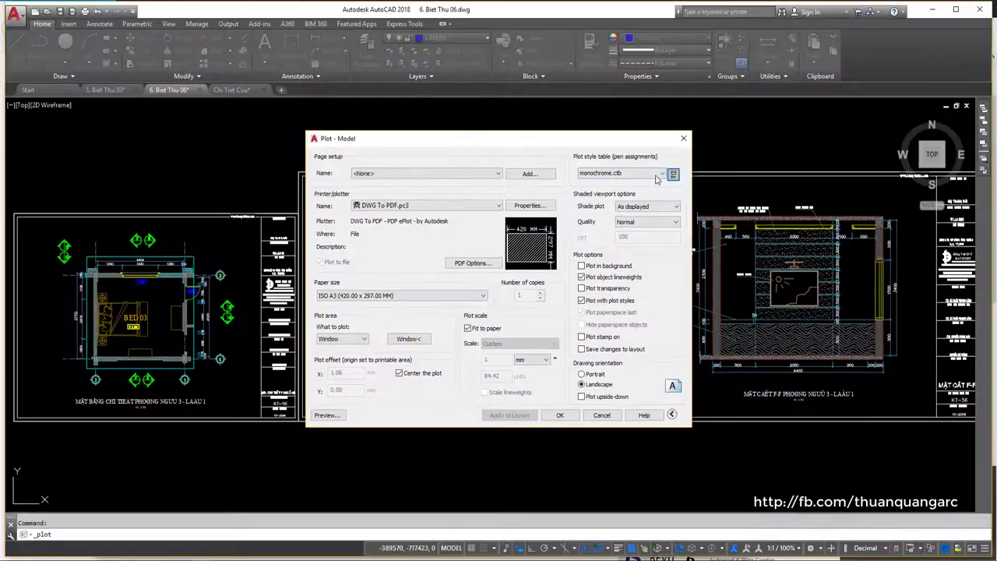
pyautogui.click(655, 173)
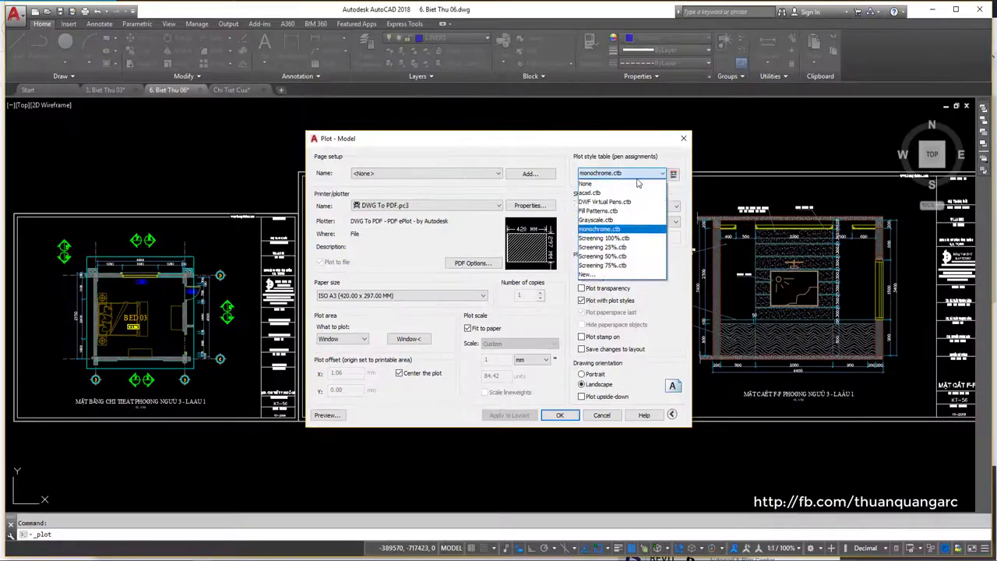
pyautogui.click(606, 229)
pyautogui.click(516, 310)
pyautogui.click(608, 173)
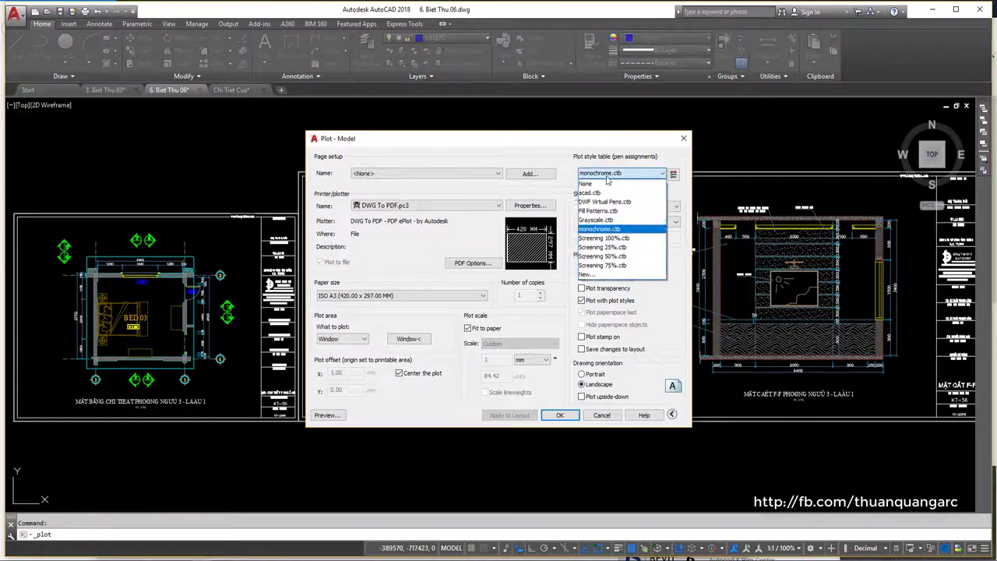
pyautogui.click(602, 193)
pyautogui.click(512, 309)
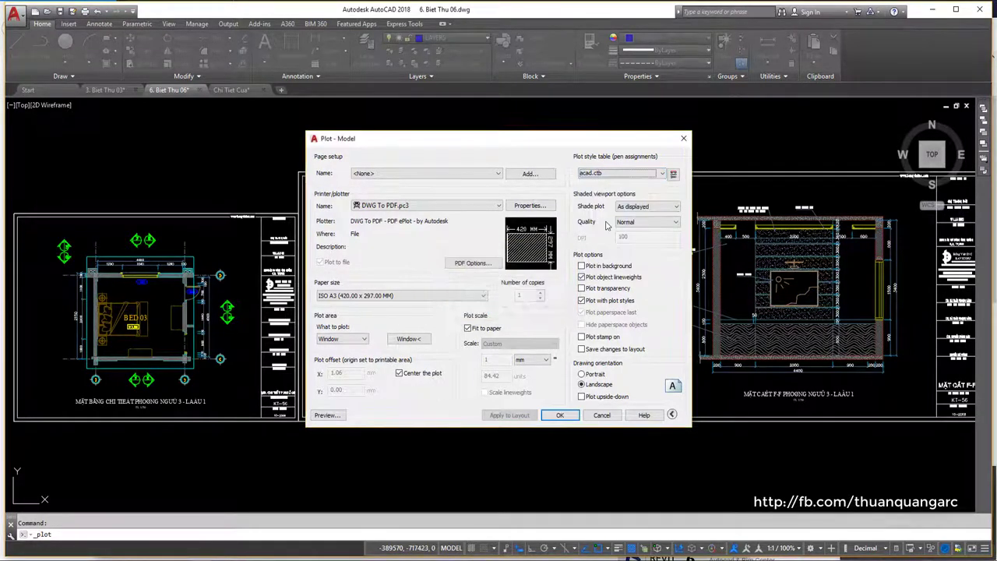
pyautogui.click(607, 173)
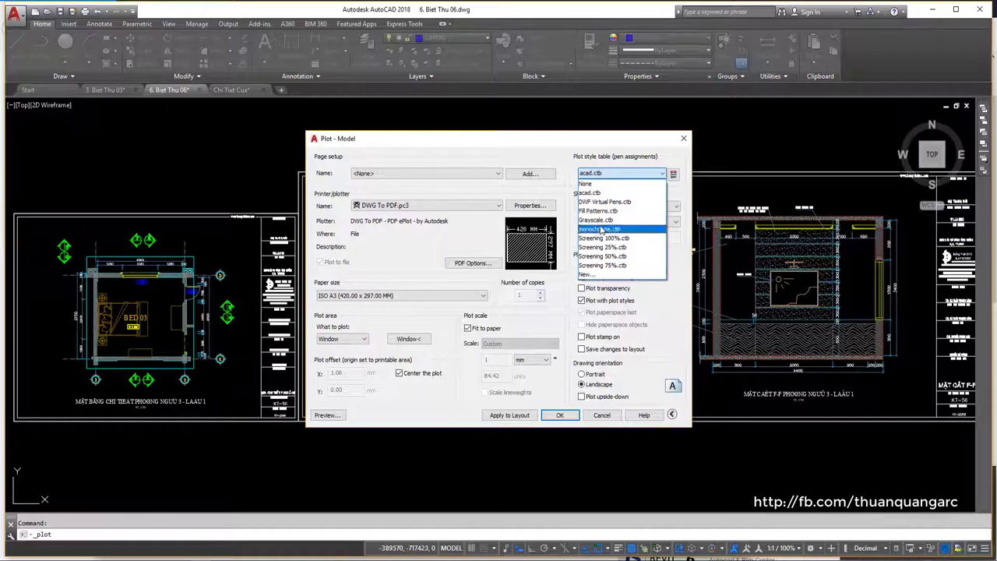
pyautogui.click(607, 229)
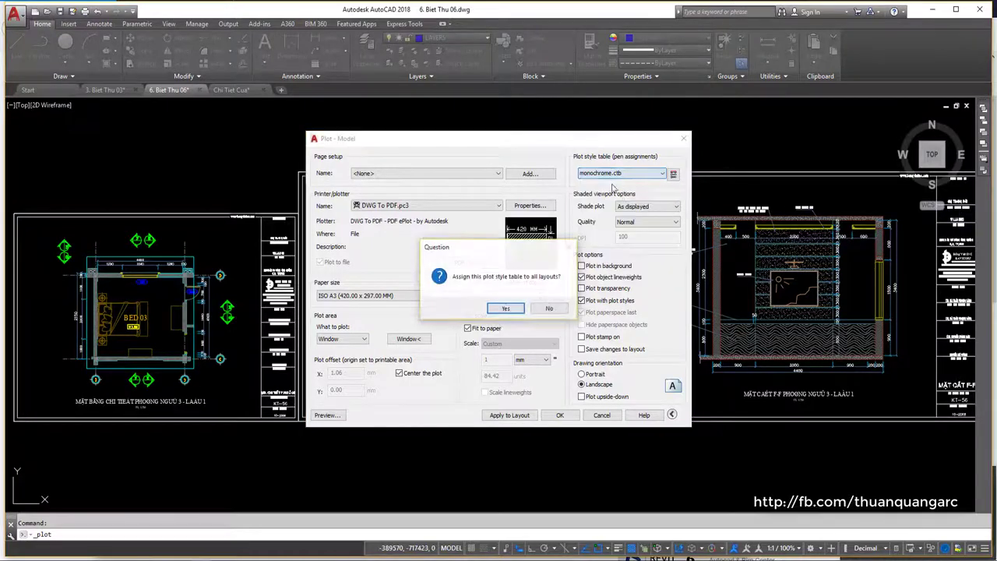
pyautogui.click(513, 310)
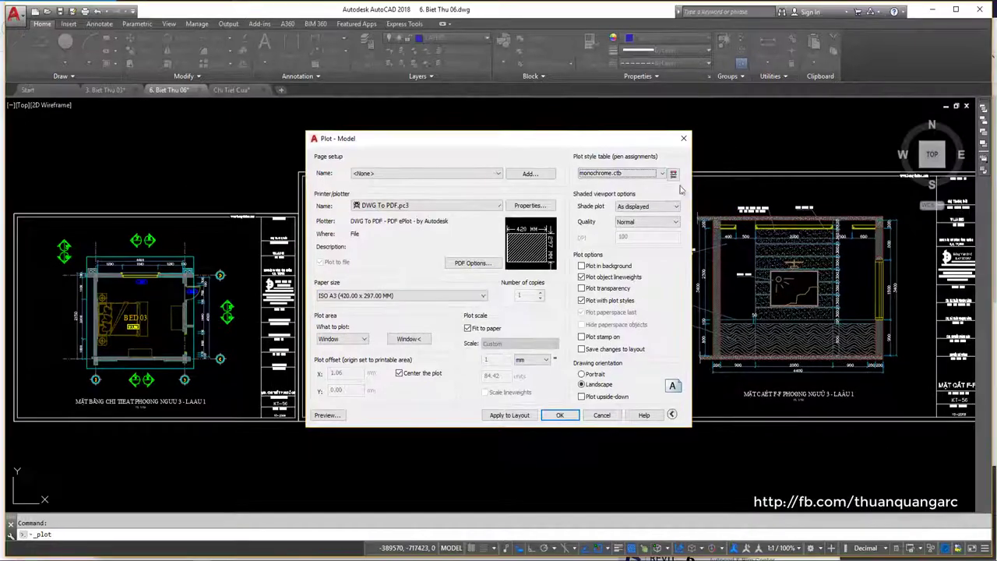
# - Review monochrome.ctb's Colors 1–255 in its style editor, then close the editor
pyautogui.click(673, 174)
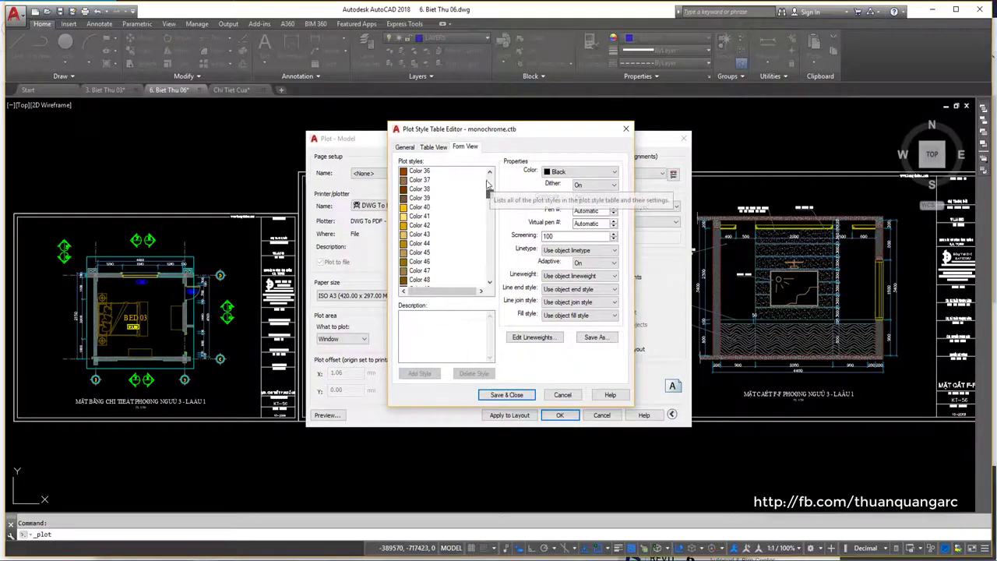
pyautogui.moveTo(488, 183)
pyautogui.mouseDown()
pyautogui.moveTo(482, 283)
pyautogui.moveTo(490, 180)
pyautogui.mouseUp()
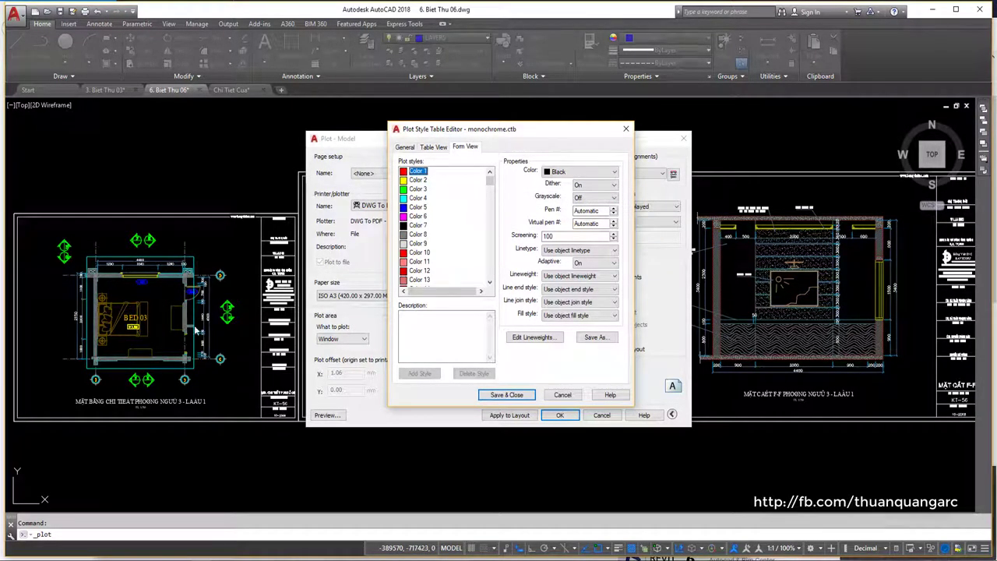
pyautogui.scroll(-10, 492, 198)
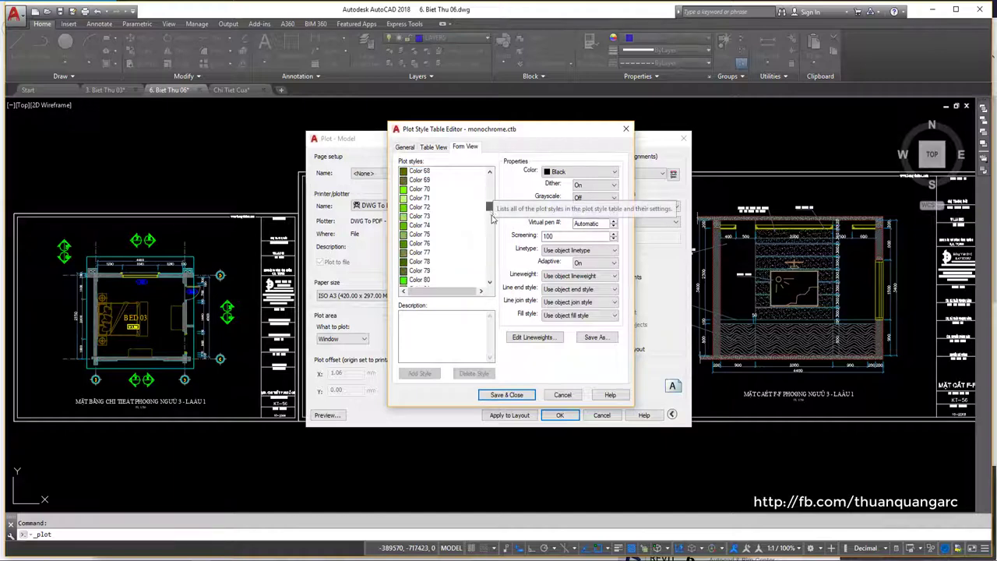
pyautogui.scroll(-12, 492, 200)
pyautogui.scroll(-12, 492, 202)
pyautogui.scroll(10, 492, 204)
pyautogui.scroll(12, 468, 218)
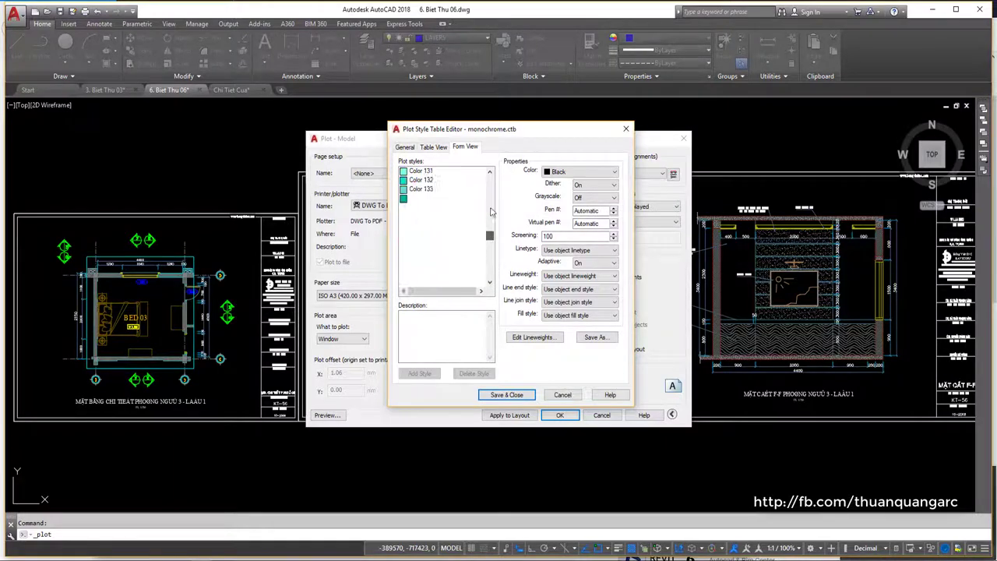
pyautogui.scroll(12, 436, 230)
pyautogui.moveTo(489, 178); pyautogui.dragTo(482, 183)
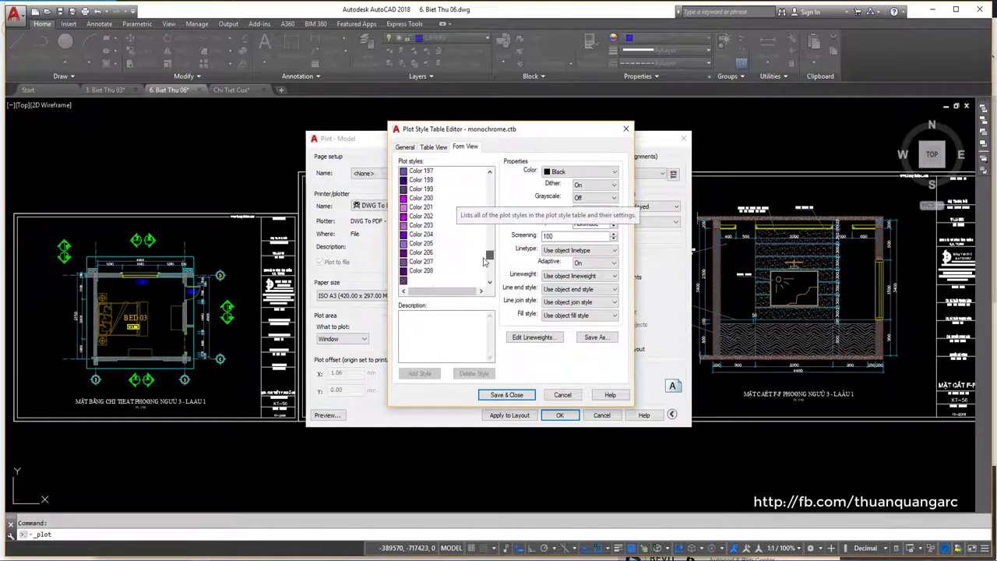
pyautogui.scroll(1, 483, 183)
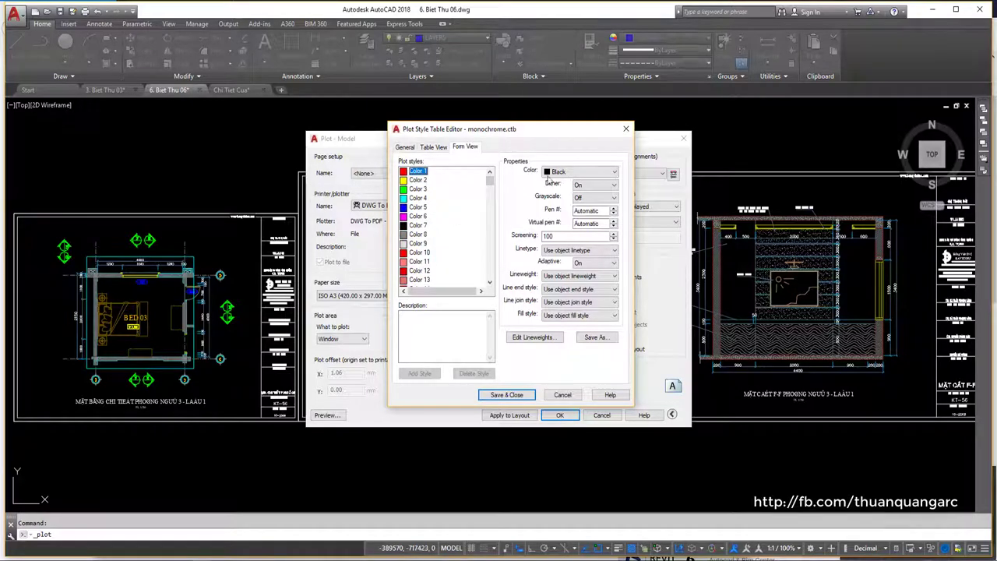
pyautogui.click(627, 131)
# - Close the plot settings and inspect the top wall line of section E-E, then deselect it
pyautogui.click(606, 415)
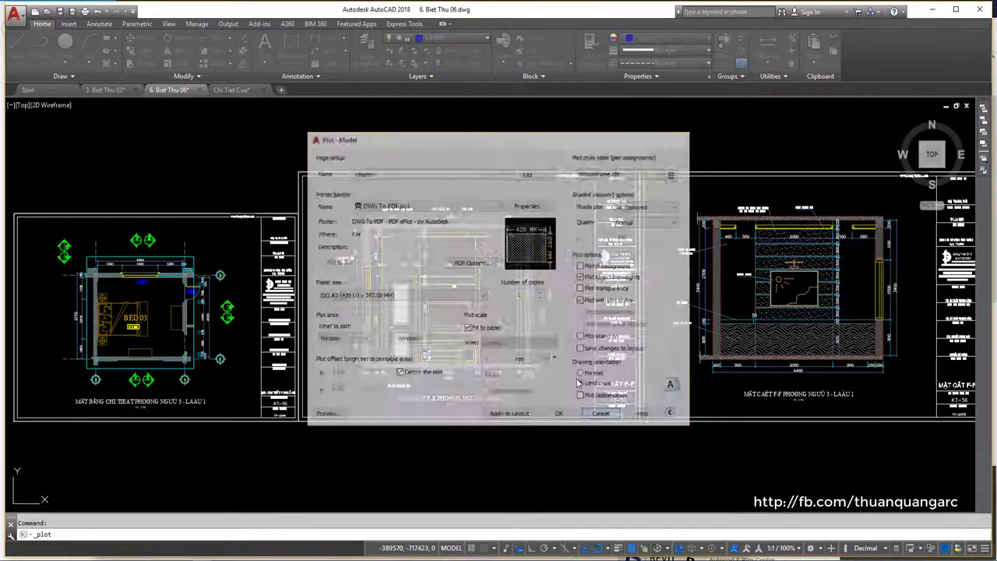
pyautogui.click(430, 226)
pyautogui.scroll(6, 430, 226)
pyautogui.scroll(4, 407, 223)
pyautogui.scroll(-4, 432, 224)
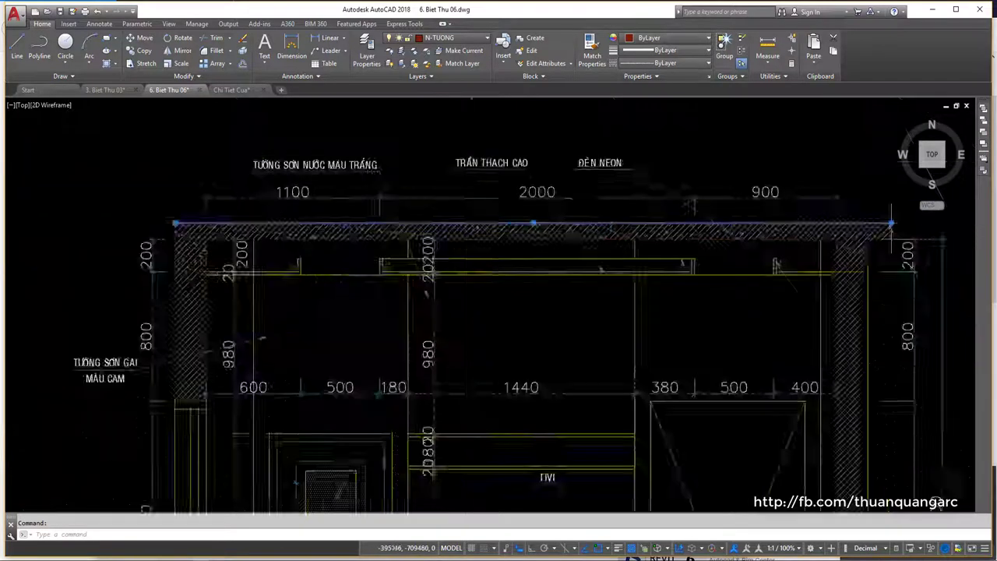
pyautogui.scroll(-2, 474, 224)
pyautogui.press('Escape')
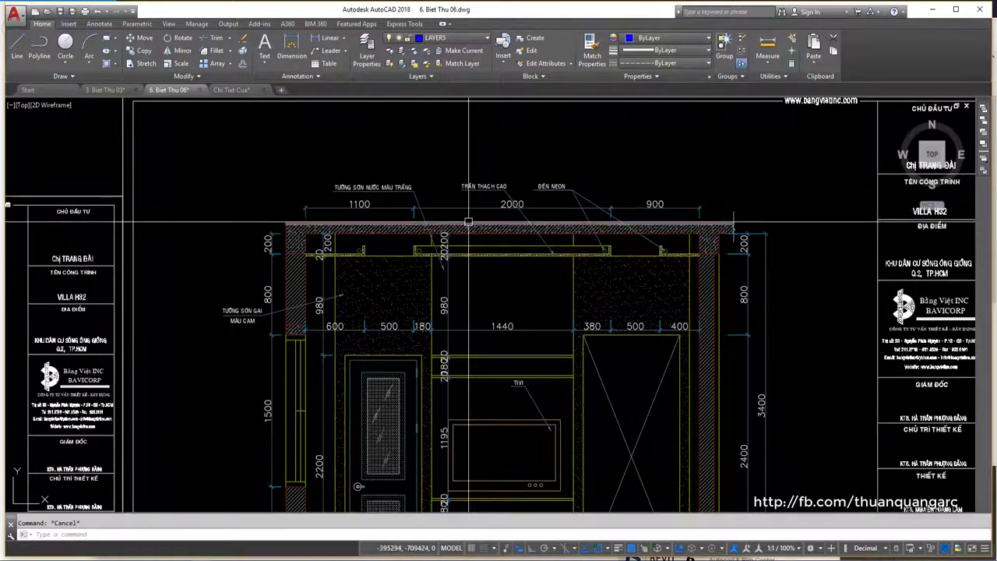
# - Review the drawing's layers and colours in the layer list, then close it and look over the sections
pyautogui.press('Return')
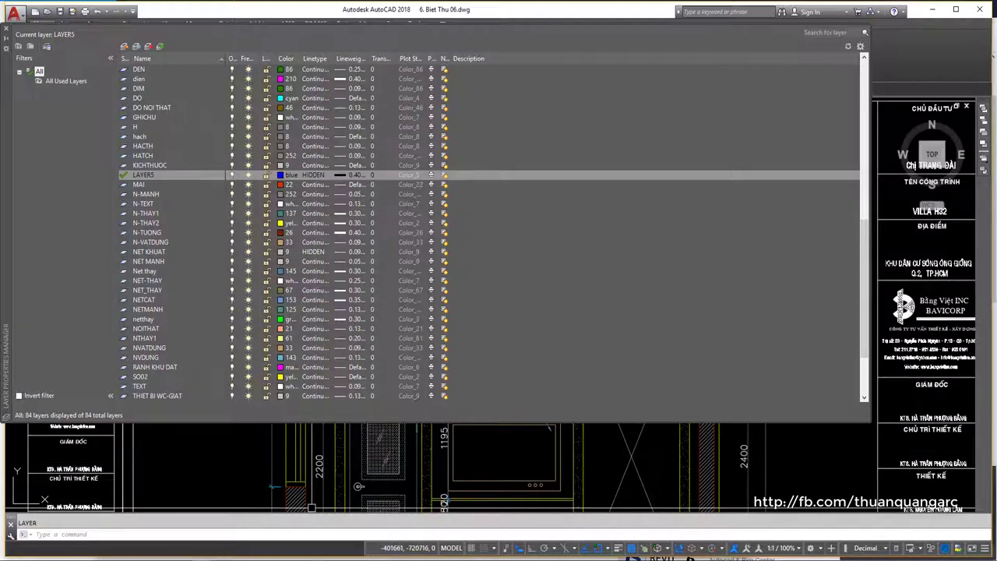
pyautogui.scroll(-3, 156, 194)
pyautogui.click(6, 28)
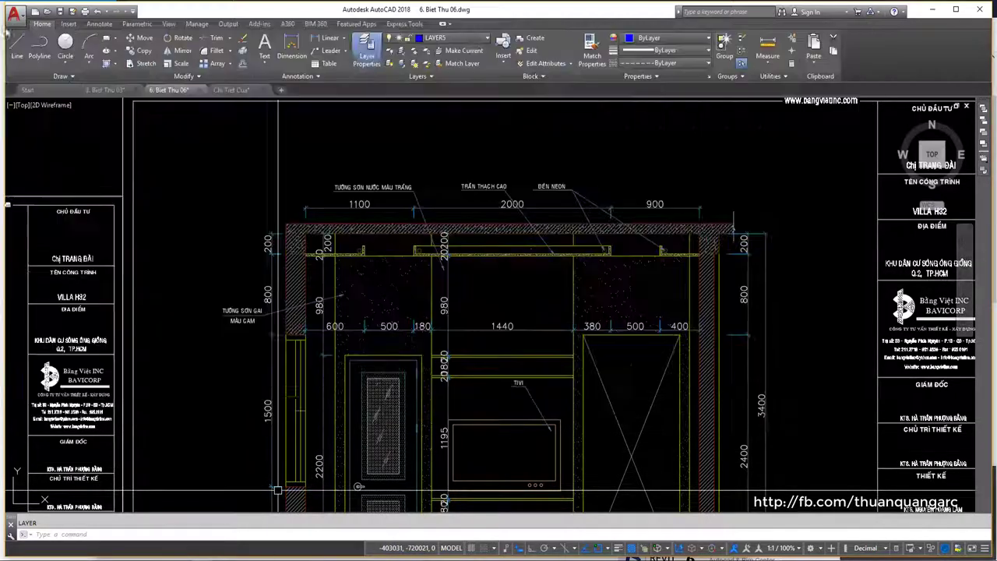
pyautogui.scroll(-2, 498, 288)
pyautogui.scroll(3, 444, 272)
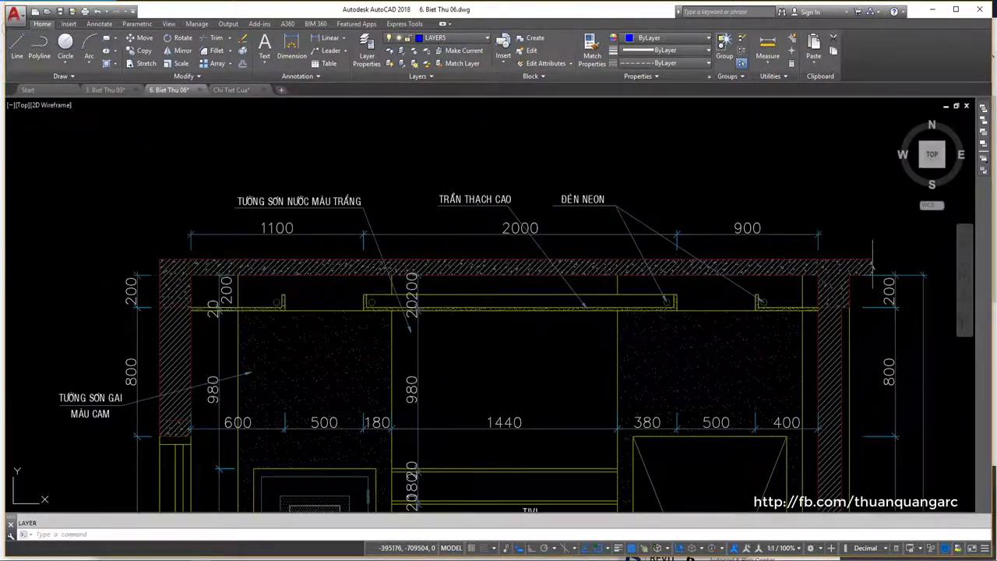
pyautogui.scroll(-3, 454, 281)
pyautogui.scroll(-2, 477, 284)
pyautogui.scroll(2, 477, 284)
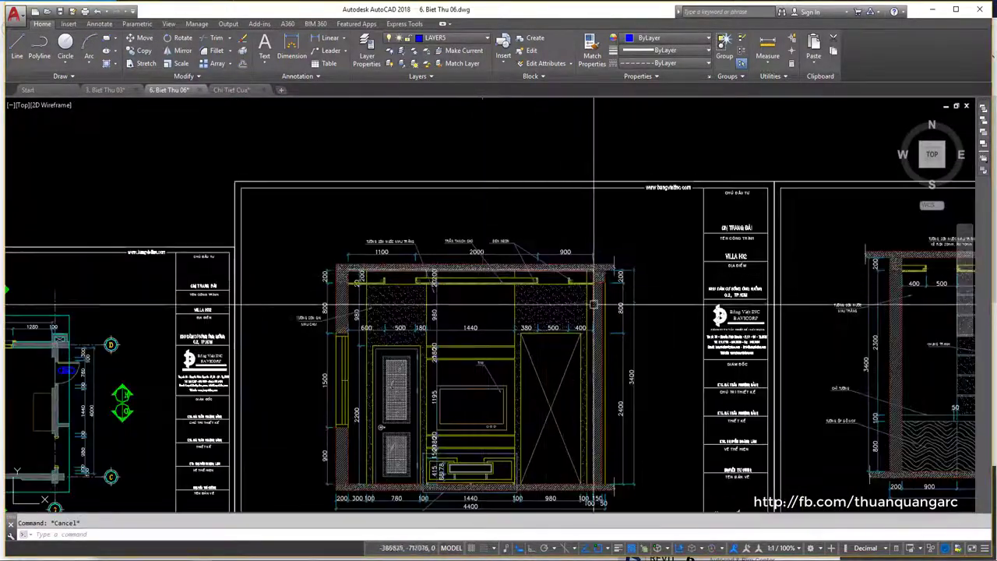
pyautogui.scroll(3, 563, 267)
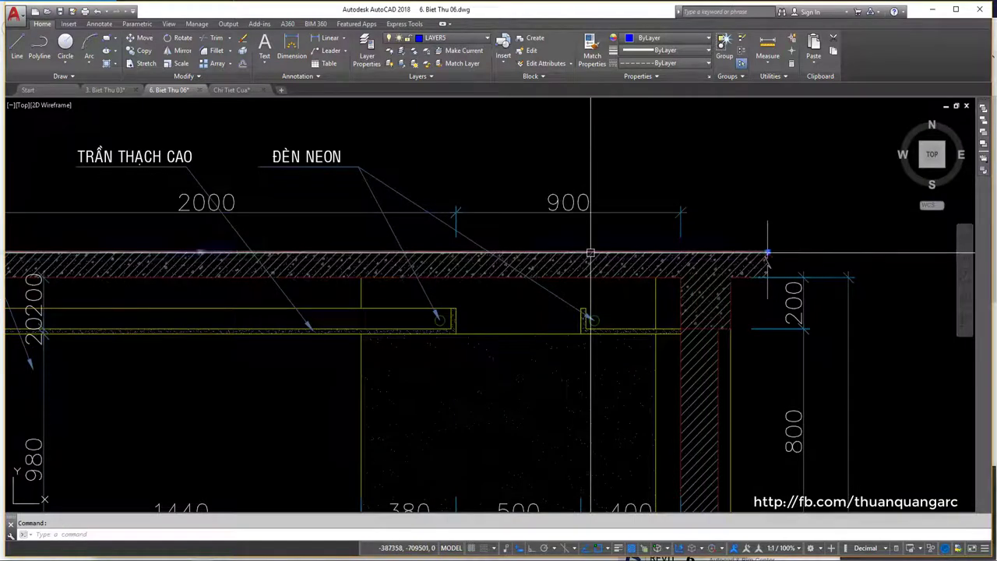
pyautogui.scroll(-5, 561, 273)
pyautogui.scroll(-1, 467, 311)
pyautogui.scroll(-3, 478, 327)
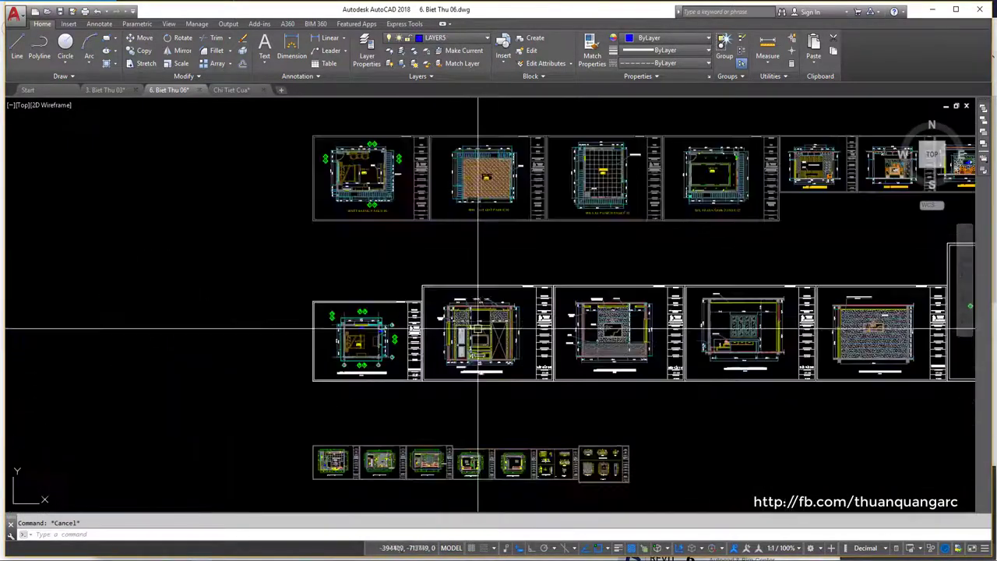
pyautogui.scroll(3, 476, 325)
pyautogui.scroll(1, 484, 329)
# - Reopen the plot settings and open monochrome.ctb in the Plot Style Table Editor
pyautogui.hotkey('ctrl', 'p')
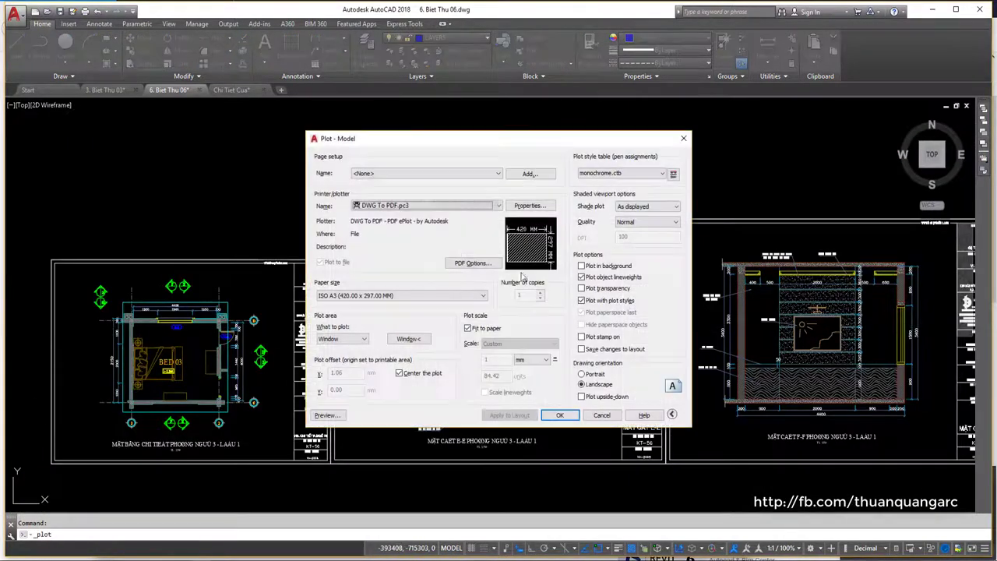
pyautogui.click(673, 174)
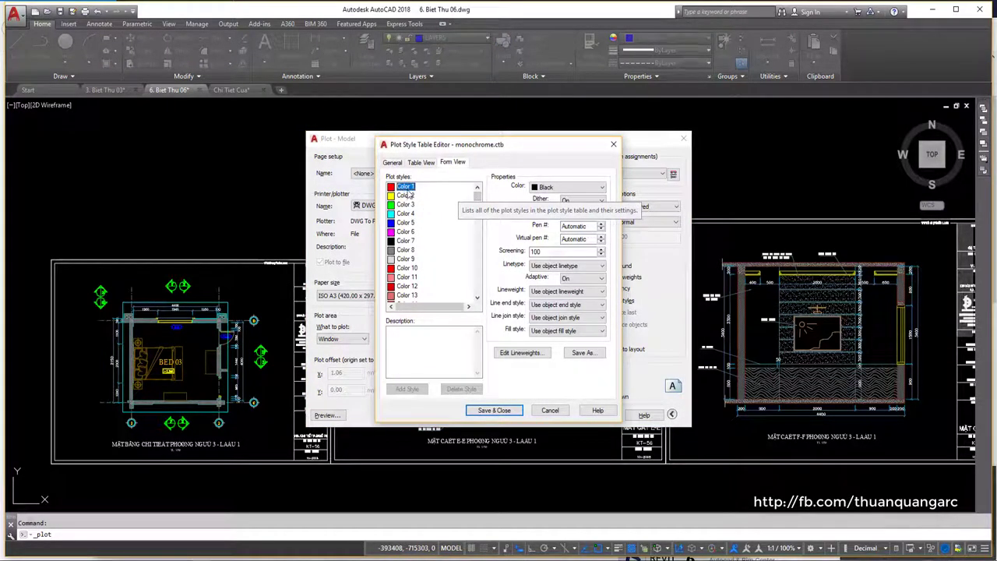
pyautogui.moveTo(477, 208); pyautogui.dragTo(476, 224)
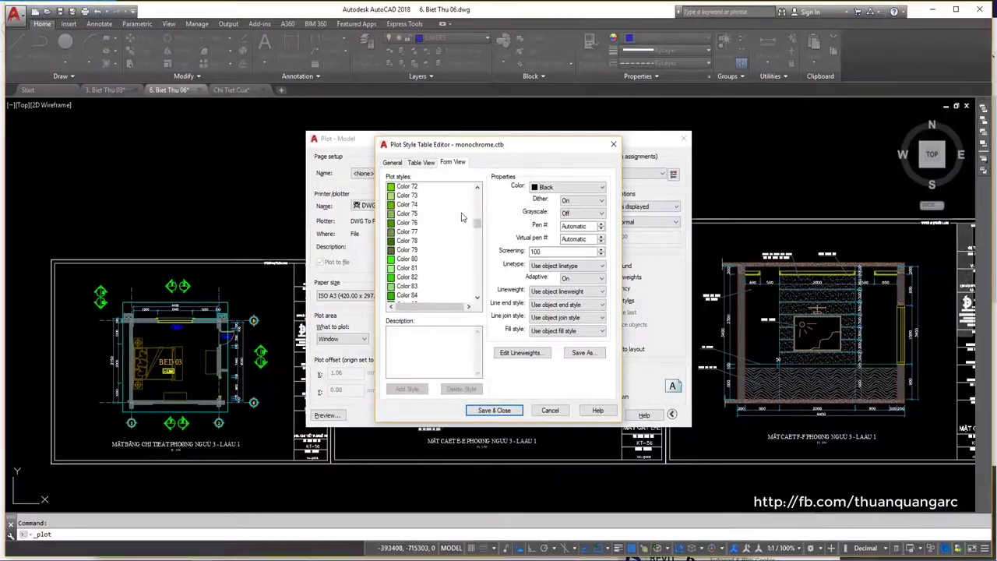
pyautogui.moveTo(477, 223)
pyautogui.mouseDown()
pyautogui.moveTo(477, 267)
pyautogui.moveTo(454, 200)
pyautogui.mouseUp()
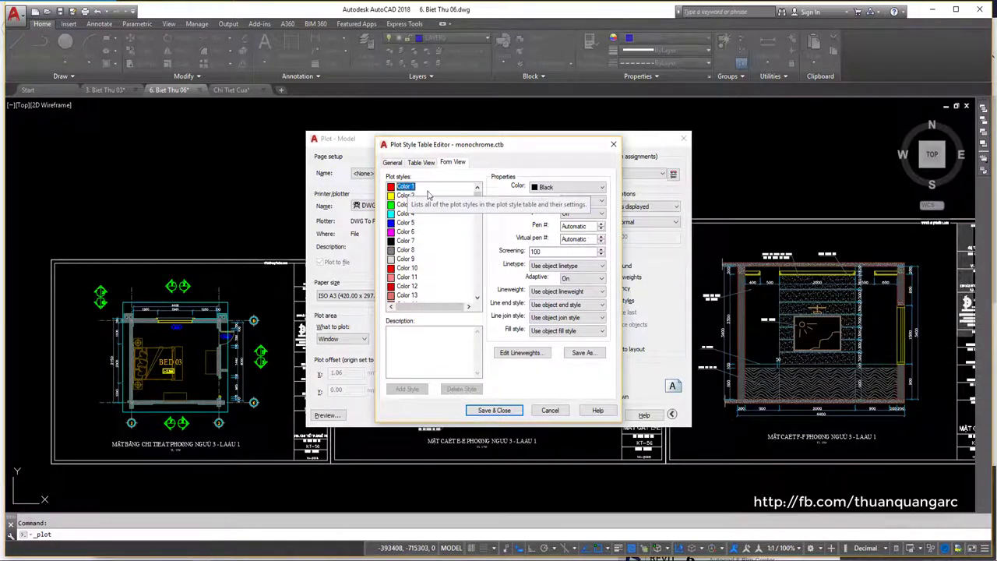
pyautogui.moveTo(477, 203)
pyautogui.mouseDown()
pyautogui.moveTo(479, 293)
pyautogui.moveTo(483, 188)
pyautogui.mouseUp()
# - Select every colour plot style from Color 1 through Color 255
pyautogui.keyDown('shift'); pyautogui.click(428, 296); pyautogui.keyUp('shift')
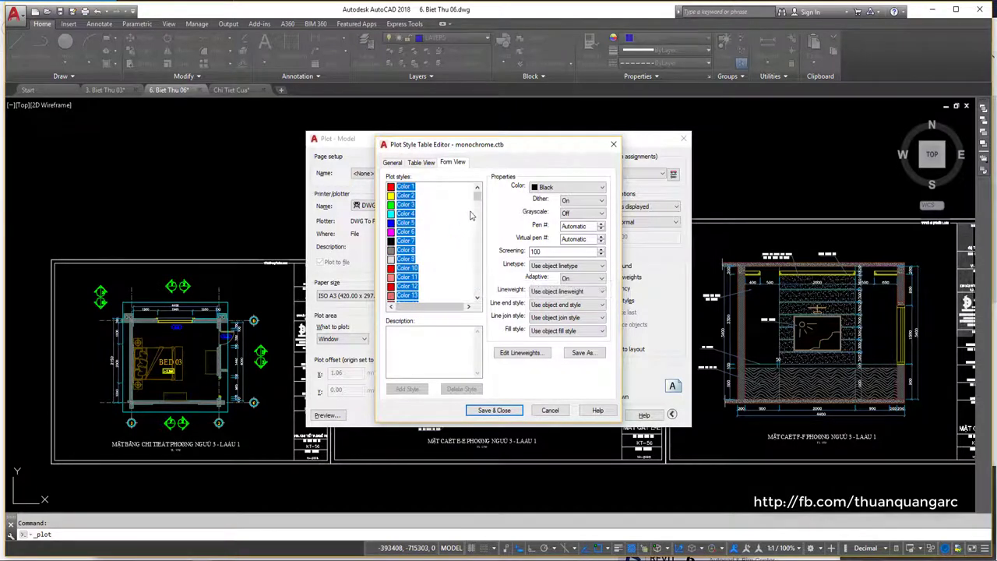
pyautogui.click(406, 195)
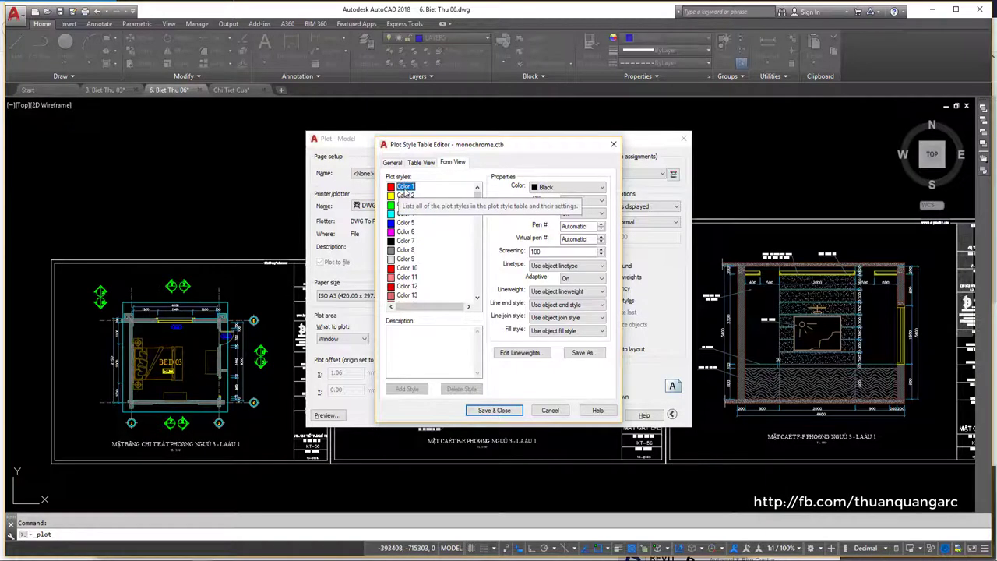
pyautogui.moveTo(478, 196)
pyautogui.mouseDown()
pyautogui.moveTo(478, 290)
pyautogui.moveTo(460, 293)
pyautogui.mouseUp()
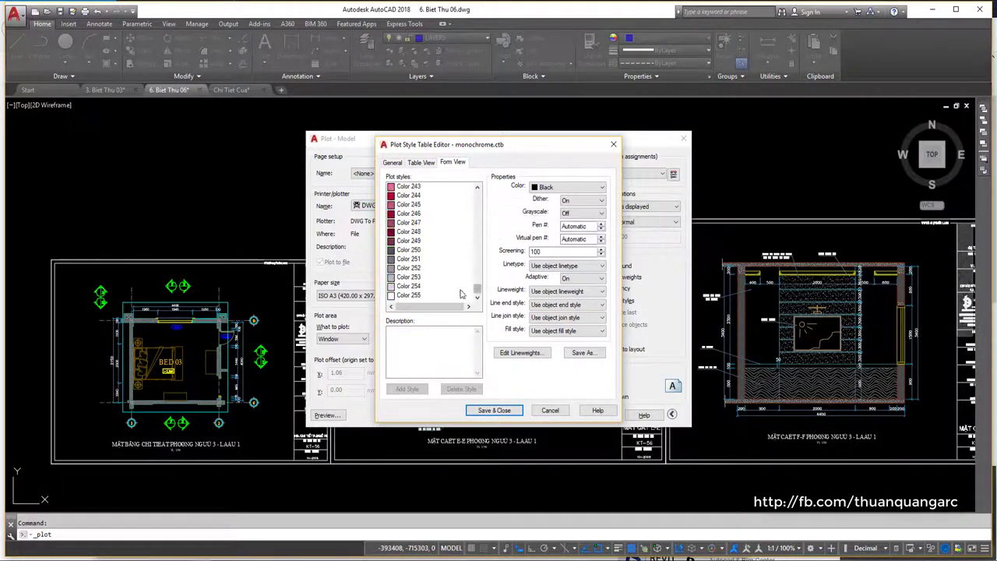
pyautogui.keyDown('shift'); pyautogui.click(413, 296); pyautogui.keyUp('shift')
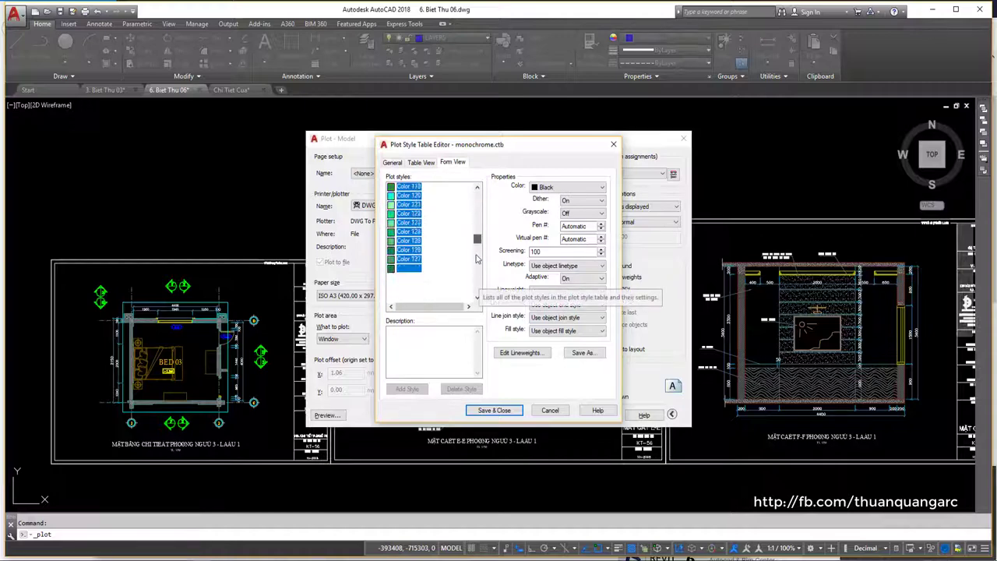
pyautogui.moveTo(478, 291); pyautogui.dragTo(480, 194)
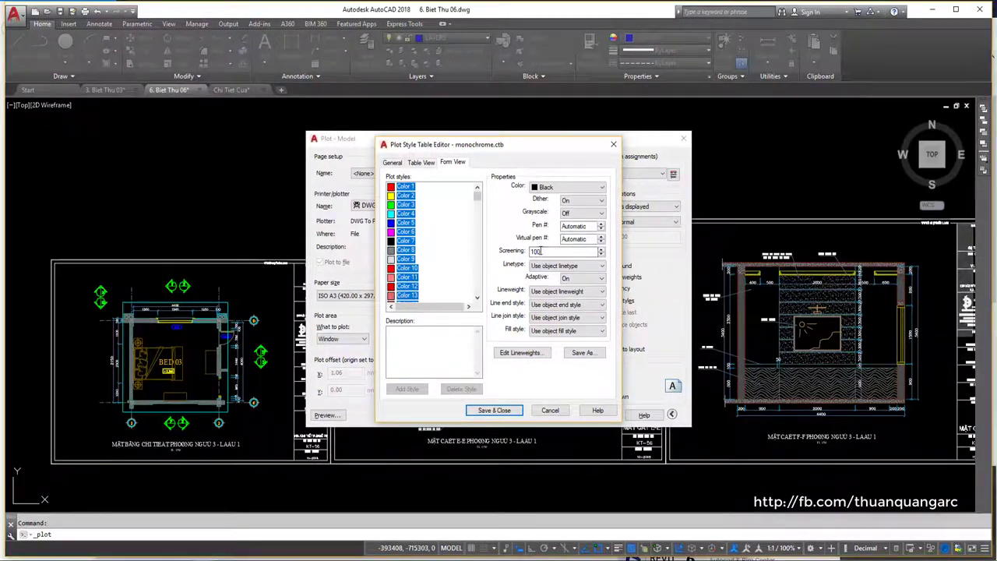
# - Enter 7 in the selected styles' Screening field and select the automatic pen number value
pyautogui.doubleClick(538, 251)
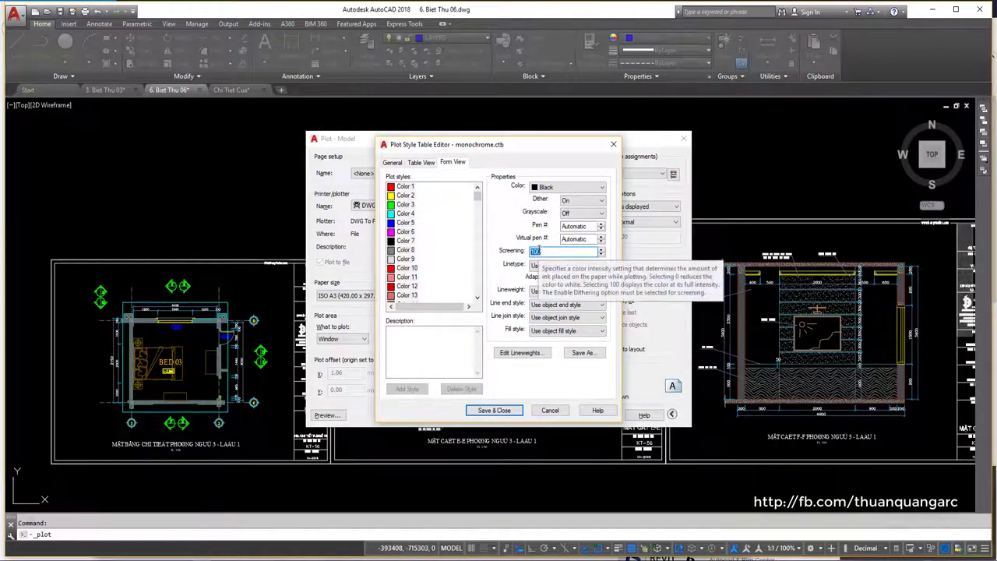
pyautogui.write('70')
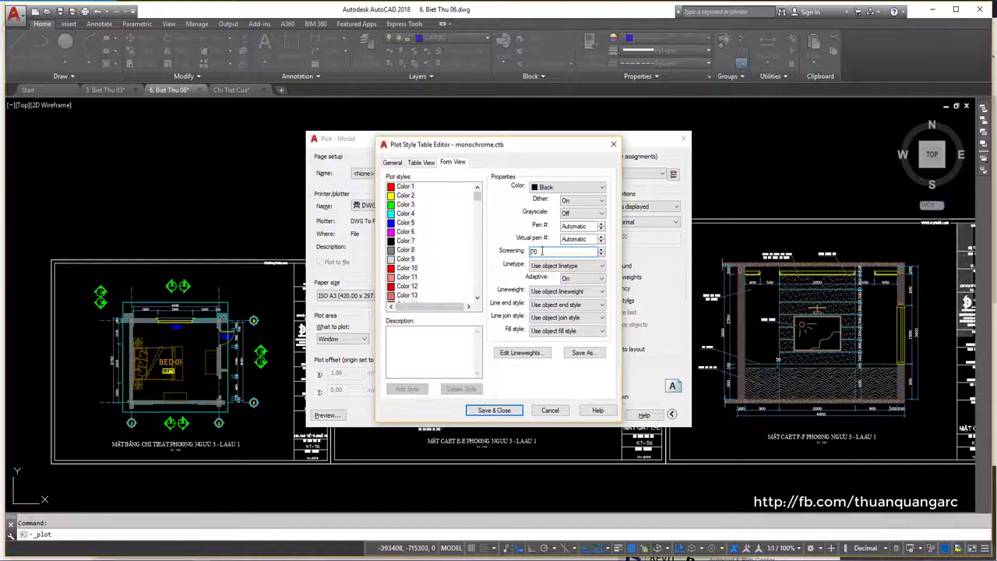
pyautogui.doubleClick(575, 226)
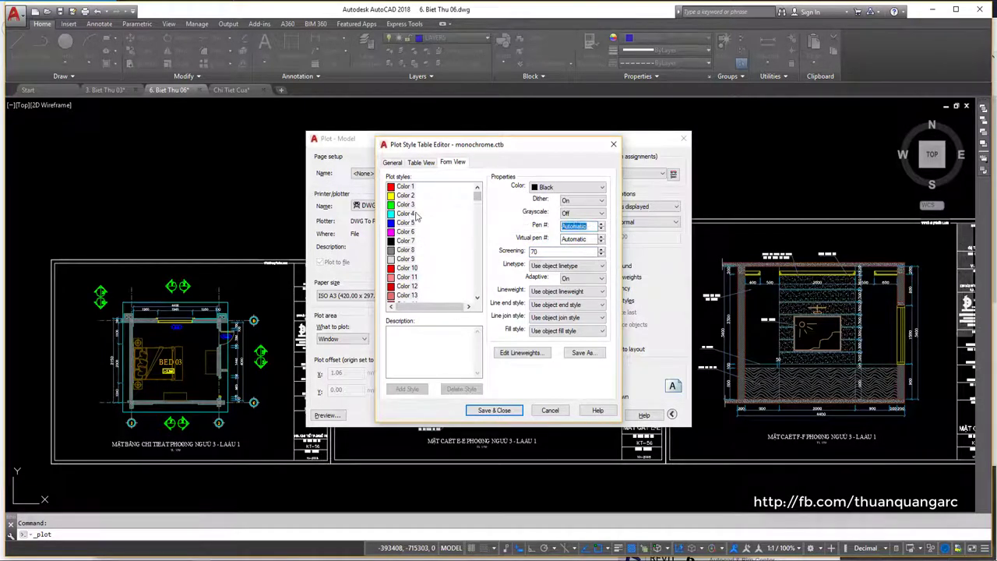
pyautogui.scroll(-4, 476, 204)
pyautogui.scroll(-3, 477, 204)
pyautogui.scroll(4, 478, 205)
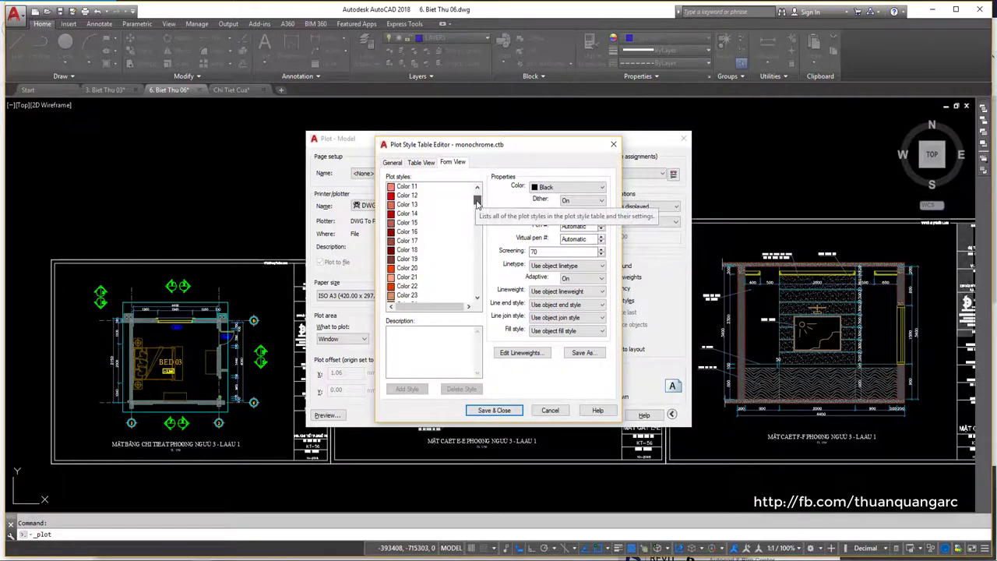
pyautogui.scroll(-3, 419, 278)
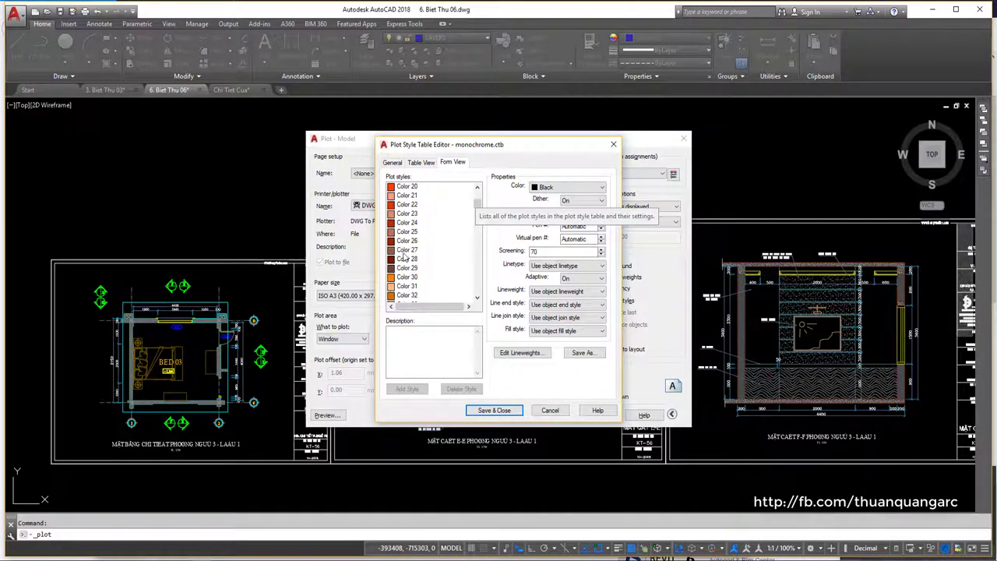
# - Select Color 26's screening value of 70 and edit screening toward 100
pyautogui.click(400, 241)
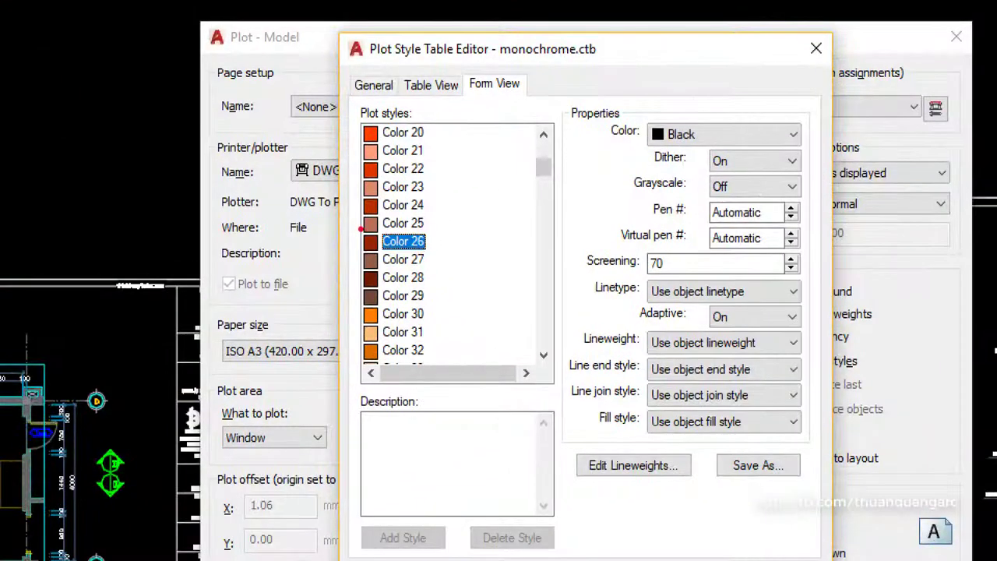
pyautogui.moveTo(351, 224); pyautogui.dragTo(553, 318)
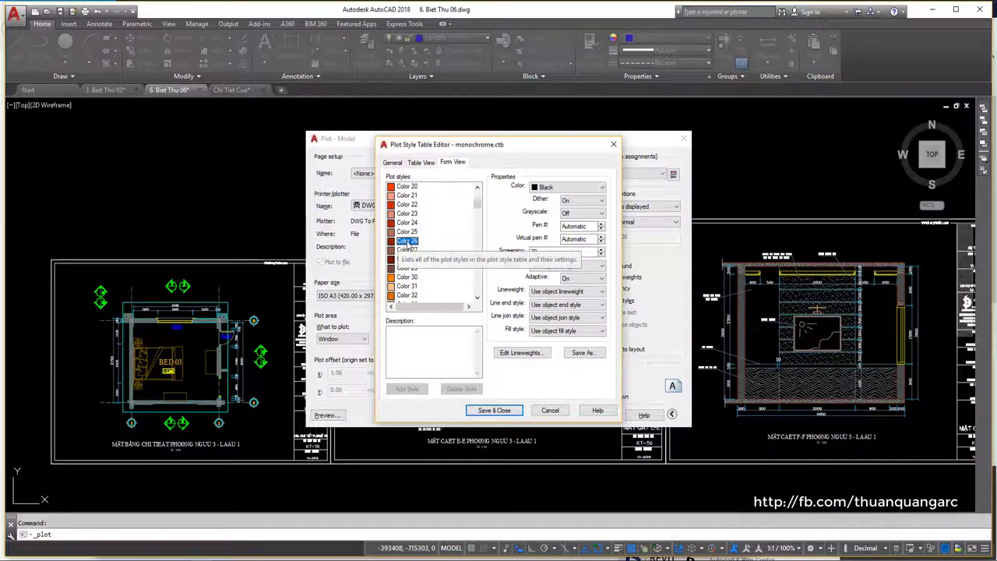
pyautogui.doubleClick(555, 252)
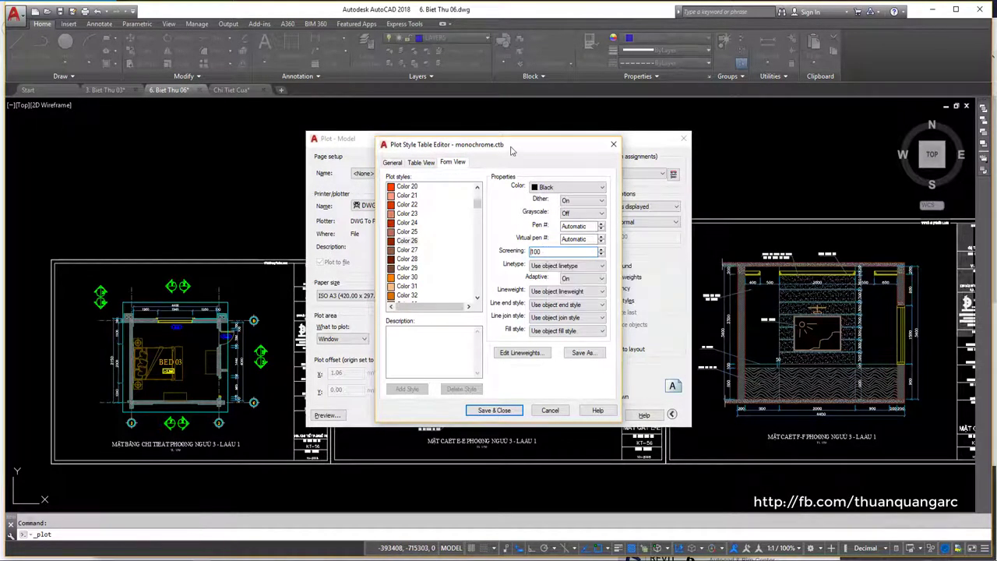
pyautogui.moveTo(467, 144); pyautogui.dragTo(446, 143)
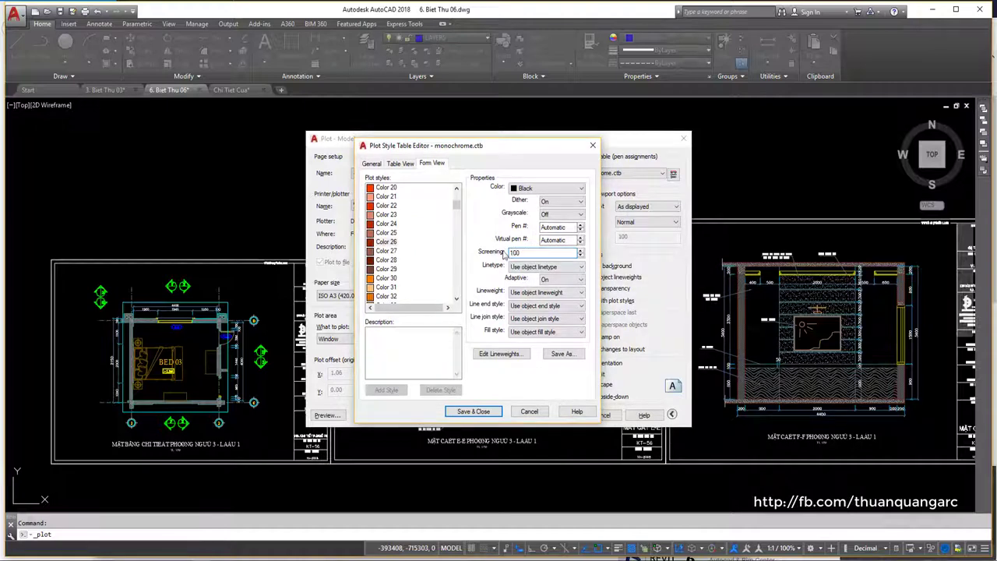
pyautogui.moveTo(521, 253); pyautogui.dragTo(511, 252)
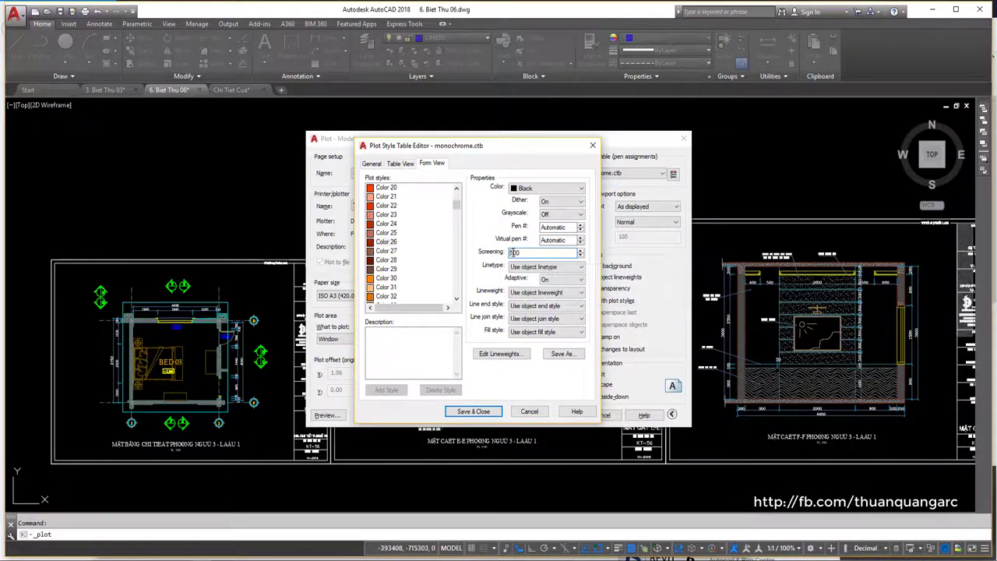
# - Save the monochrome.ctb changes and window the section E-E sheet as the plot area
pyautogui.click(492, 411)
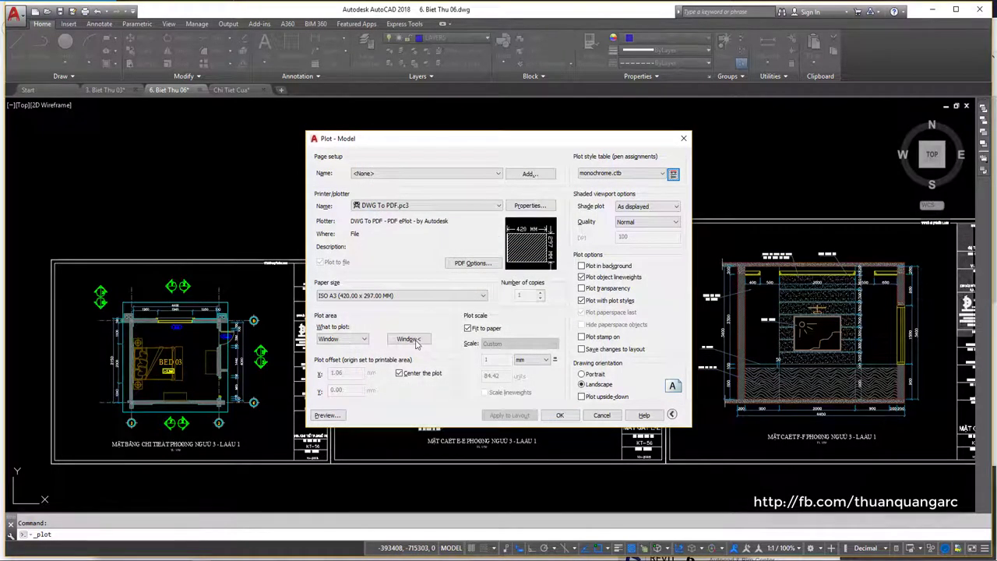
pyautogui.click(415, 343)
pyautogui.click(331, 218)
pyautogui.press('Escape')
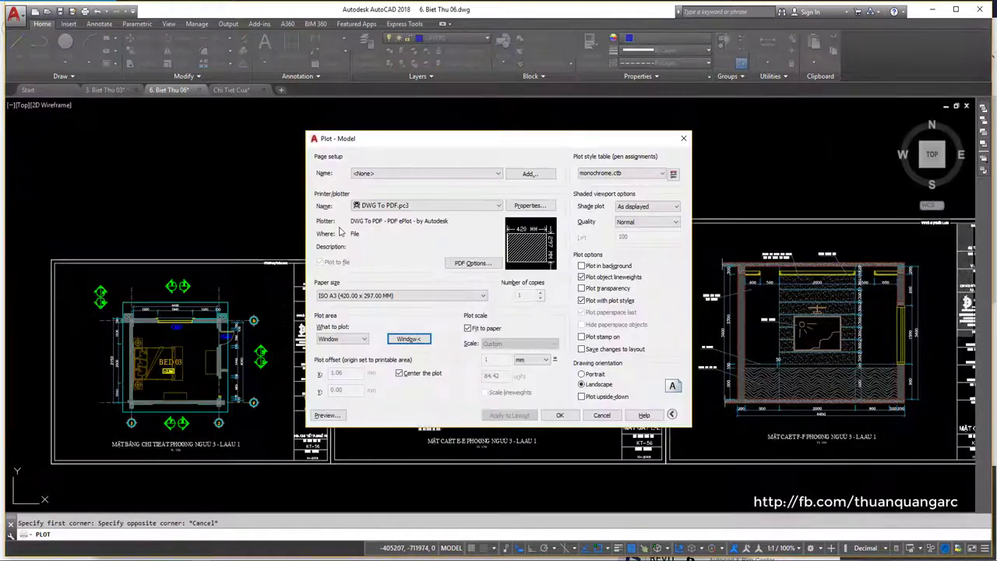
pyautogui.click(402, 346)
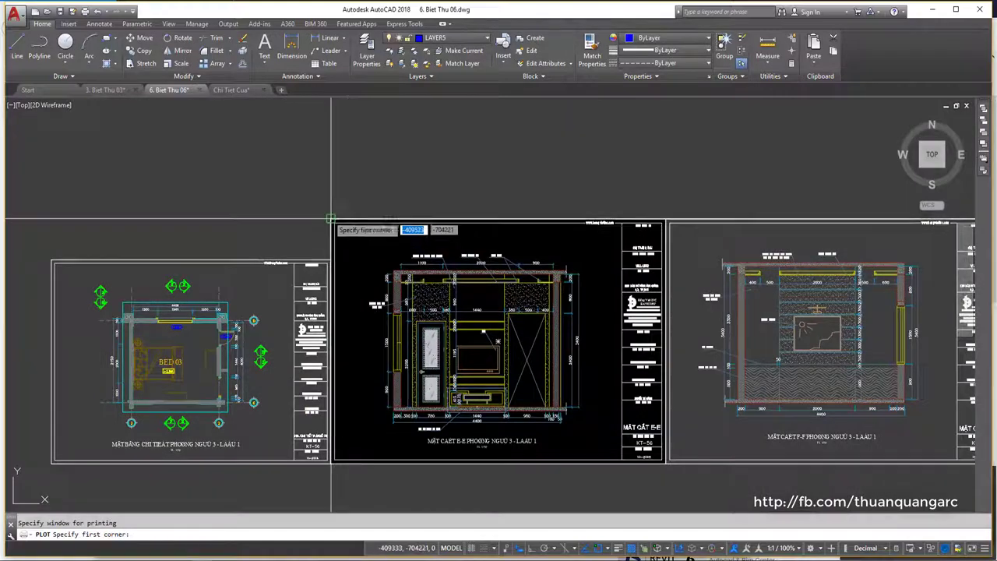
pyautogui.click(331, 221)
pyautogui.click(689, 476)
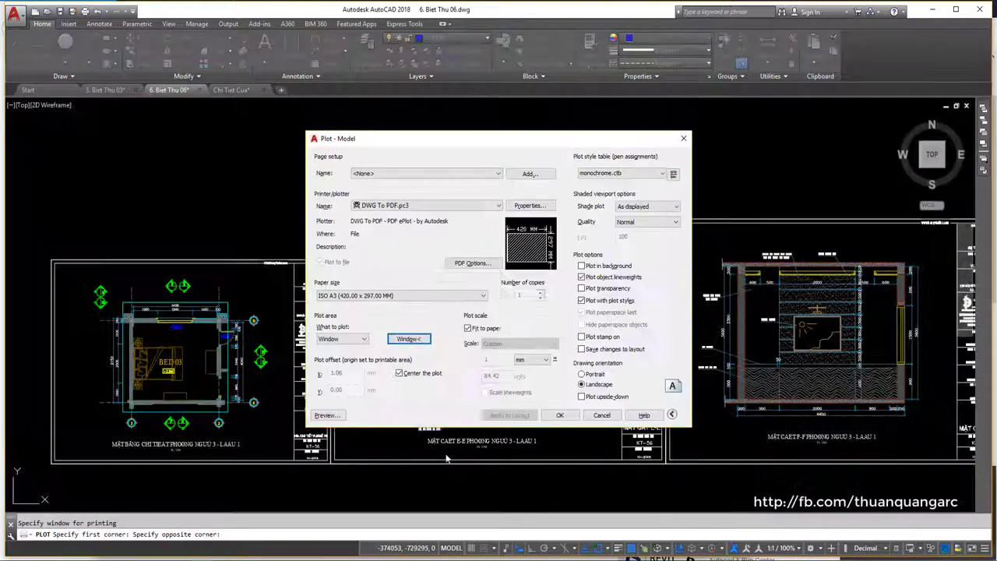
# - Preview the section E-E sheet in black and white, zooming to inspect it, then close the preview
pyautogui.click(344, 422)
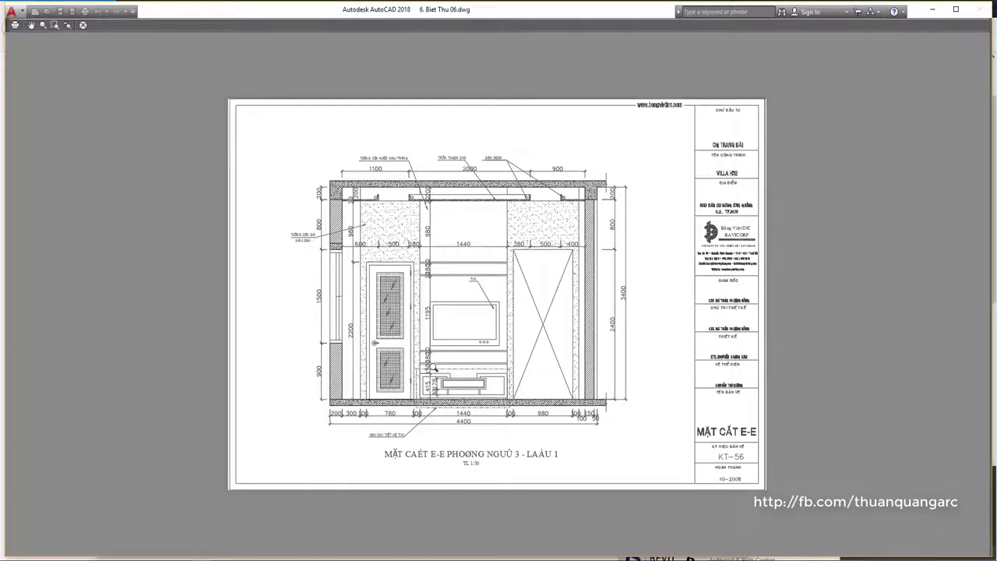
pyautogui.scroll(5, 486, 296)
pyautogui.scroll(3, 512, 194)
pyautogui.scroll(-2, 711, 154)
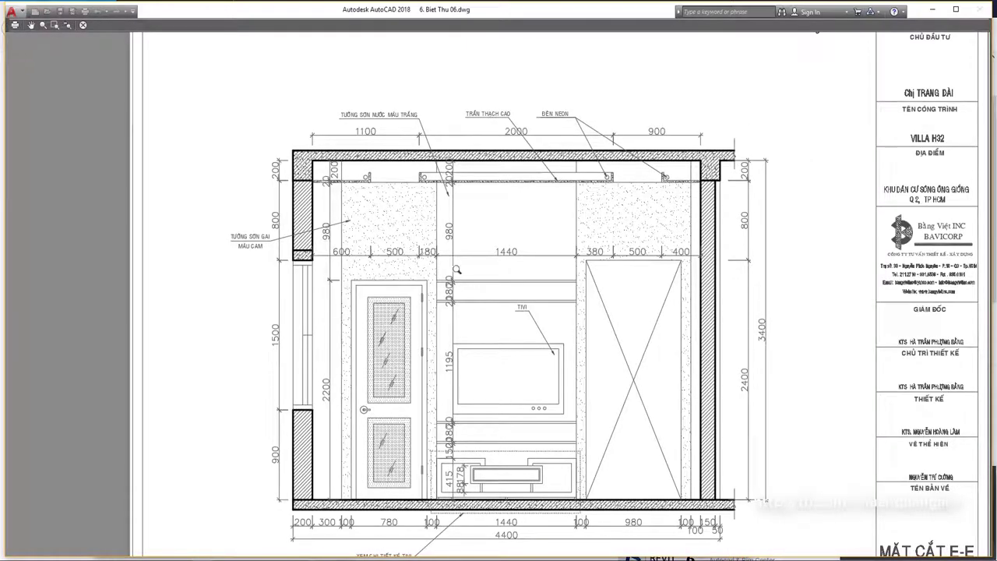
pyautogui.scroll(2, 713, 161)
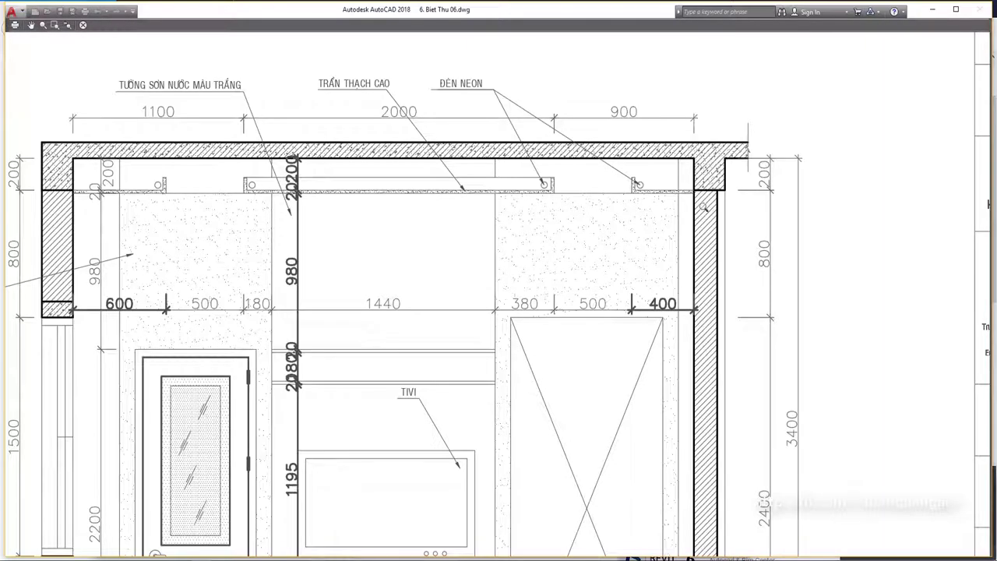
pyautogui.scroll(-2, 473, 195)
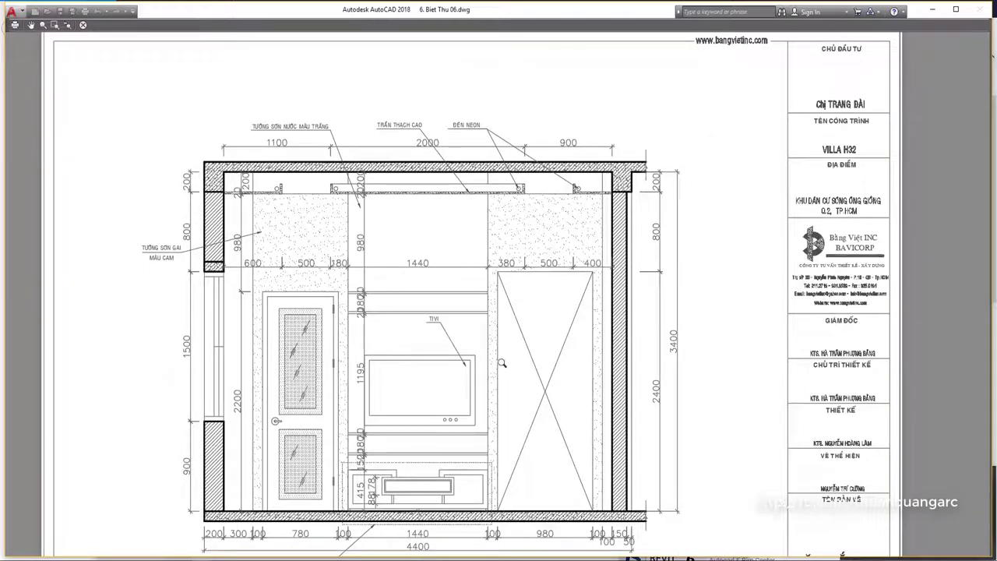
pyautogui.press('Escape')
pyautogui.press('Escape')
pyautogui.scroll(5, 394, 273)
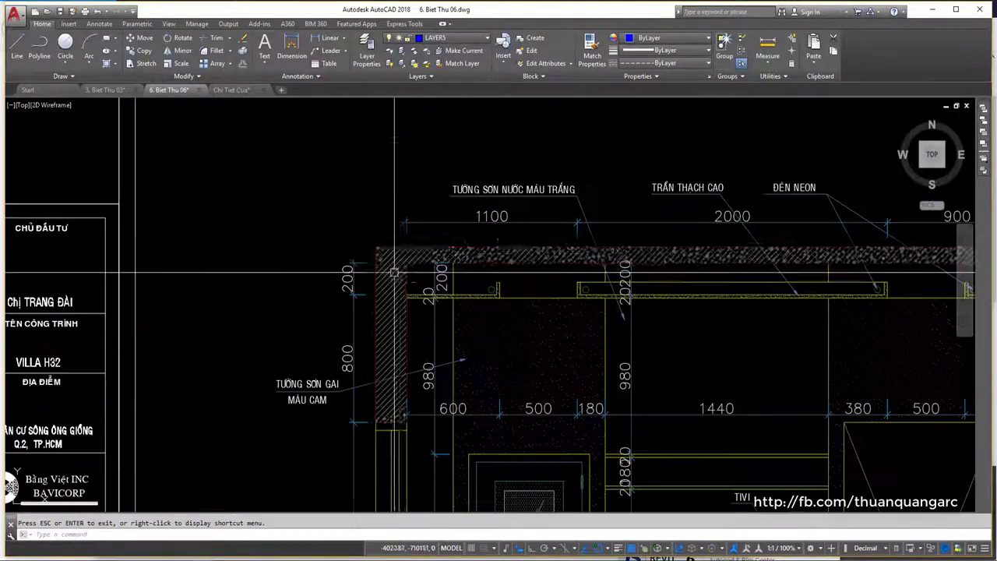
pyautogui.scroll(2, 394, 272)
pyautogui.click(392, 268)
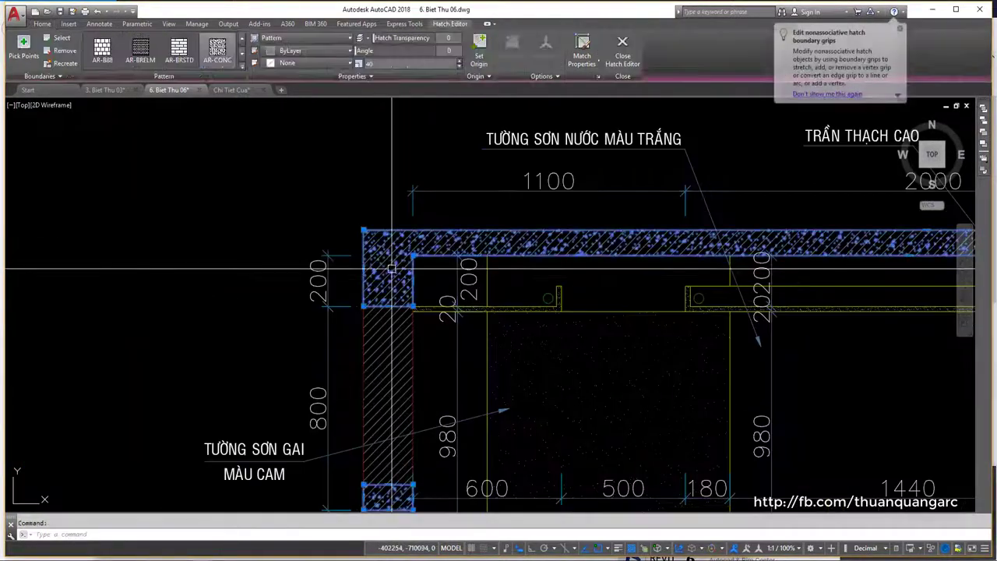
pyautogui.press('Delete')
pyautogui.click(388, 262)
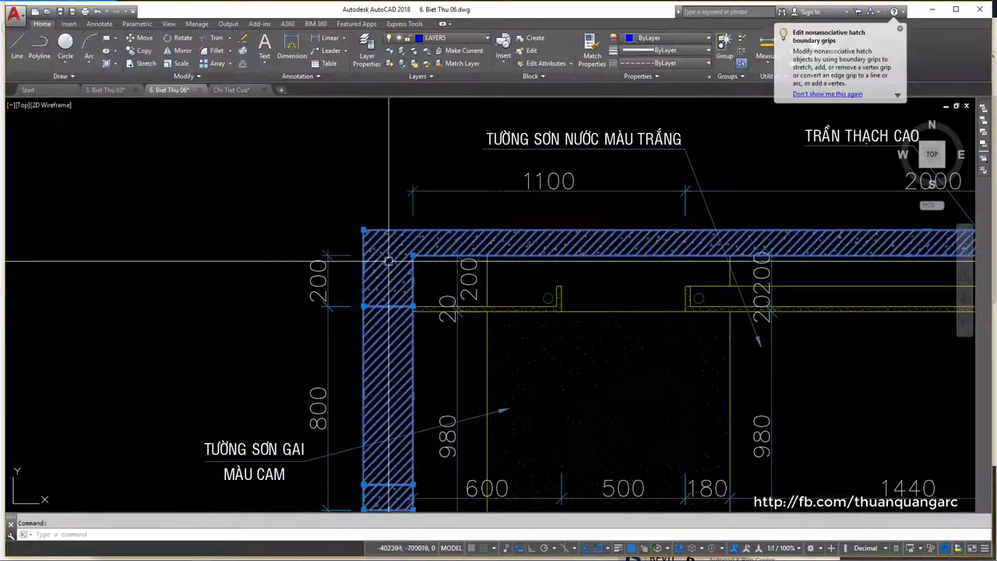
pyautogui.click(42, 24)
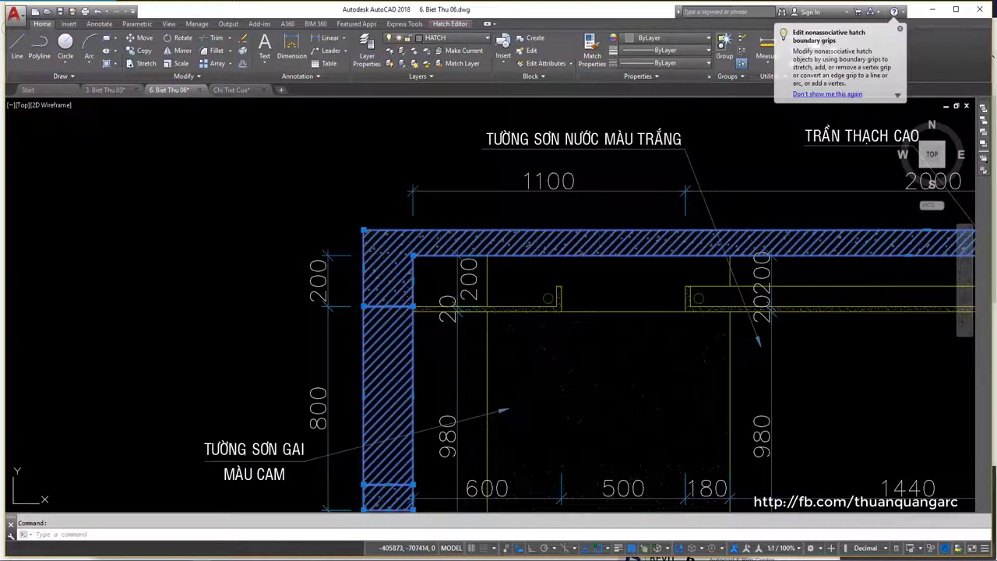
pyautogui.press('Escape')
pyautogui.write('la')
pyautogui.press('Return')
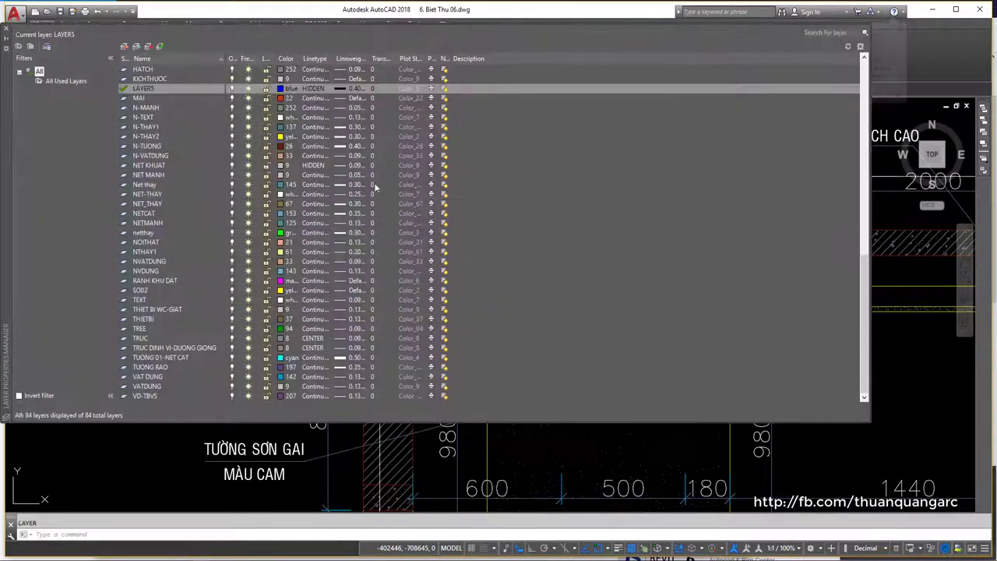
pyautogui.scroll(1, 146, 98)
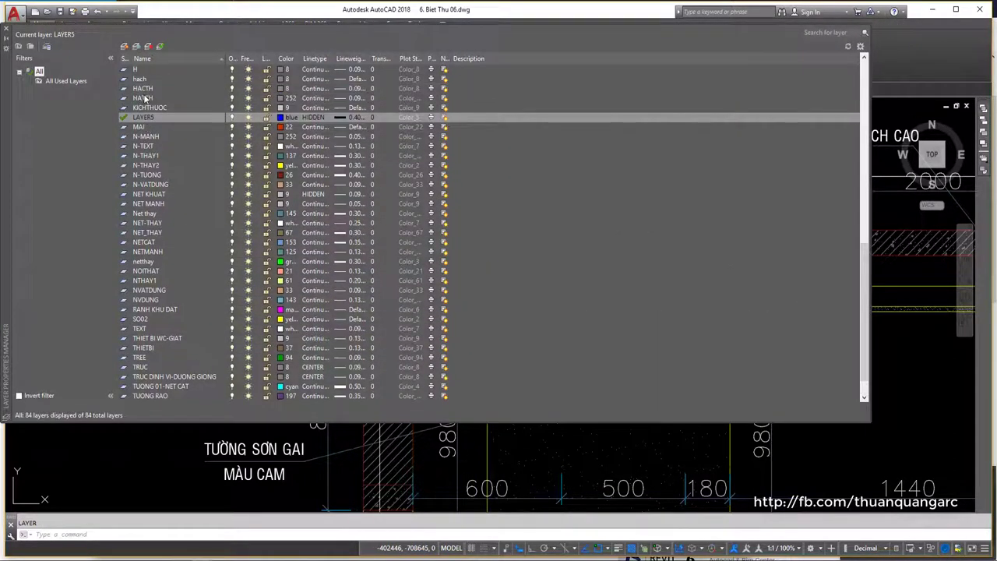
pyautogui.click(158, 90)
pyautogui.click(161, 95)
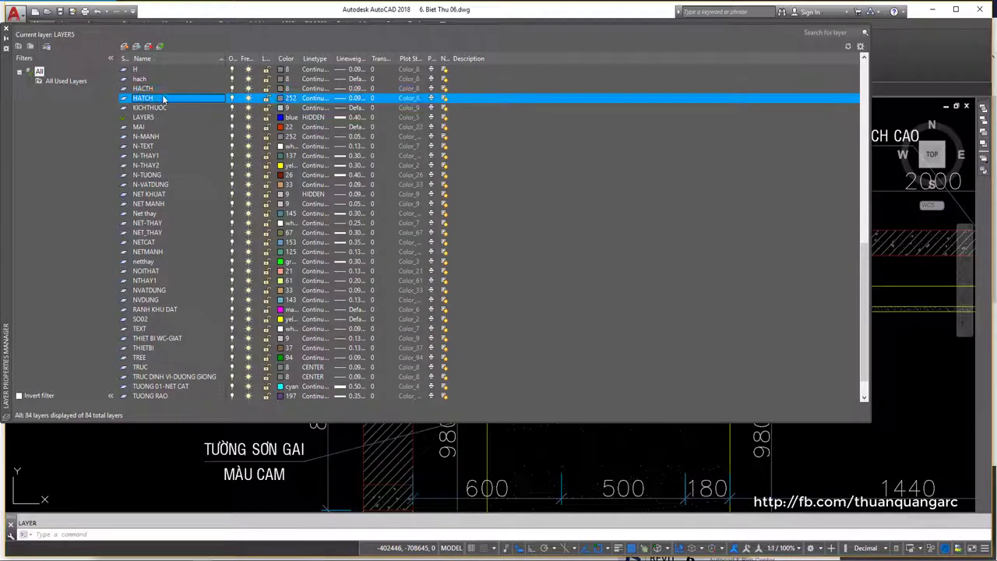
pyautogui.click(169, 90)
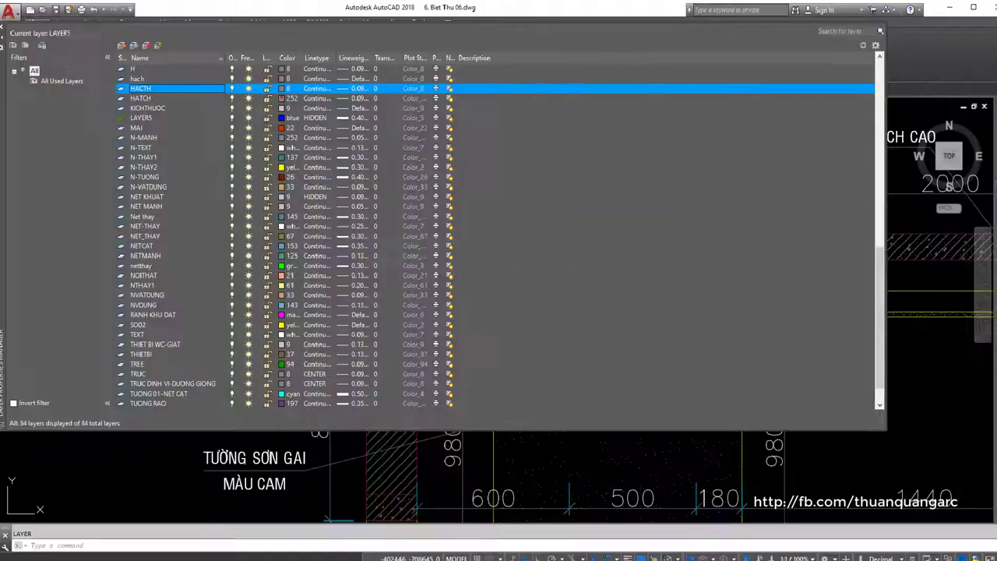
pyautogui.click(6, 32)
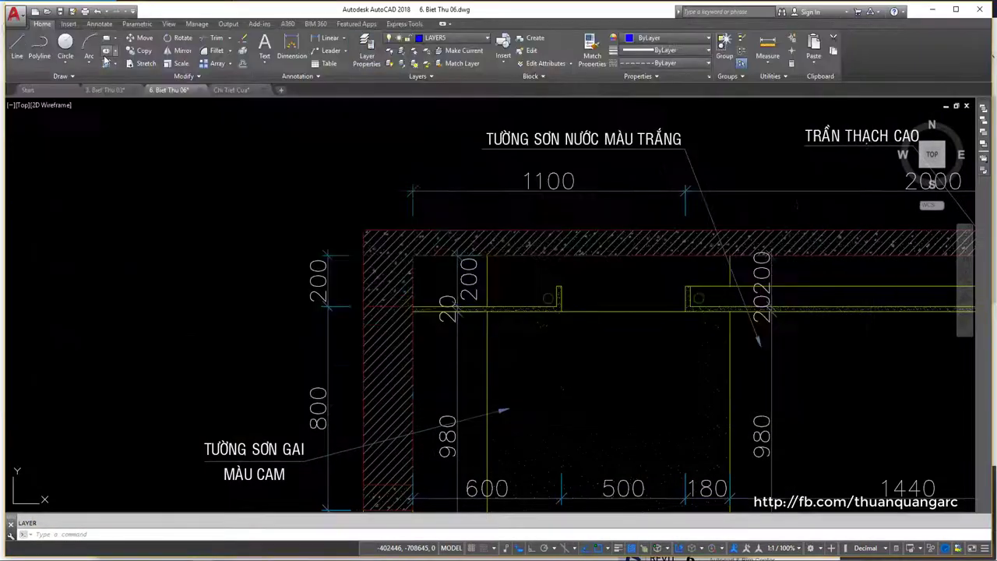
pyautogui.click(395, 263)
pyautogui.click(42, 23)
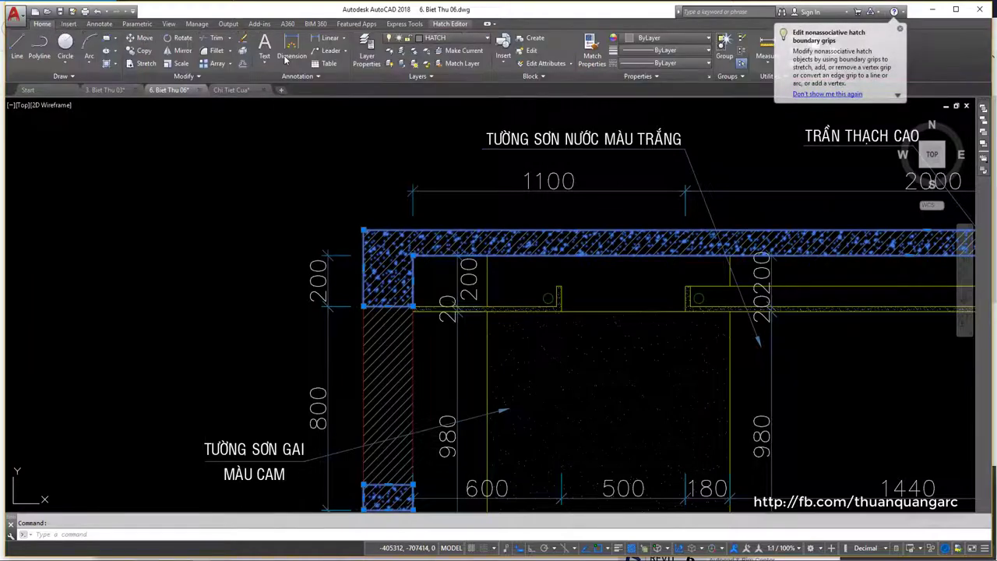
pyautogui.click(444, 38)
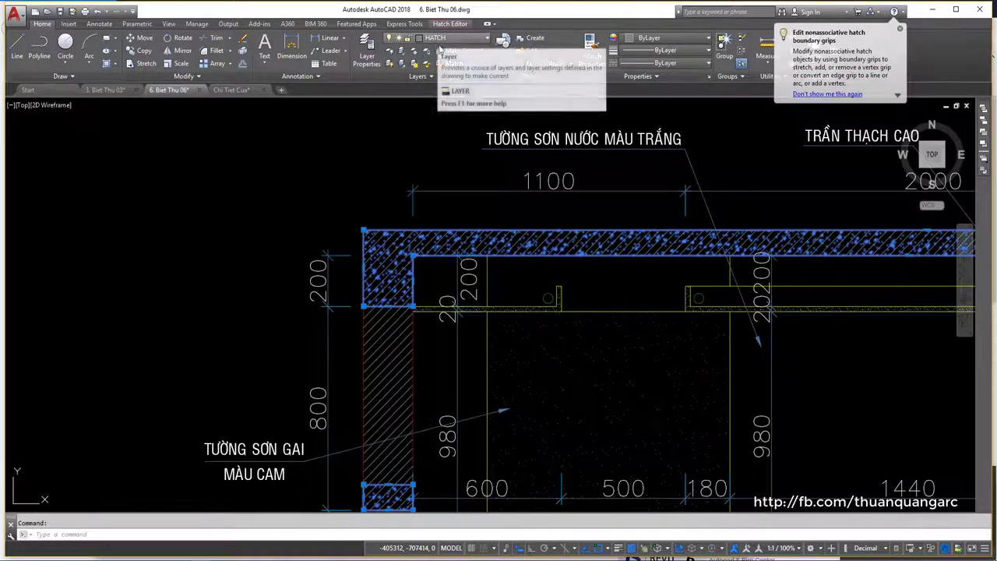
pyautogui.click(467, 82)
pyautogui.press('Escape')
pyautogui.write('la')
pyautogui.press('Return')
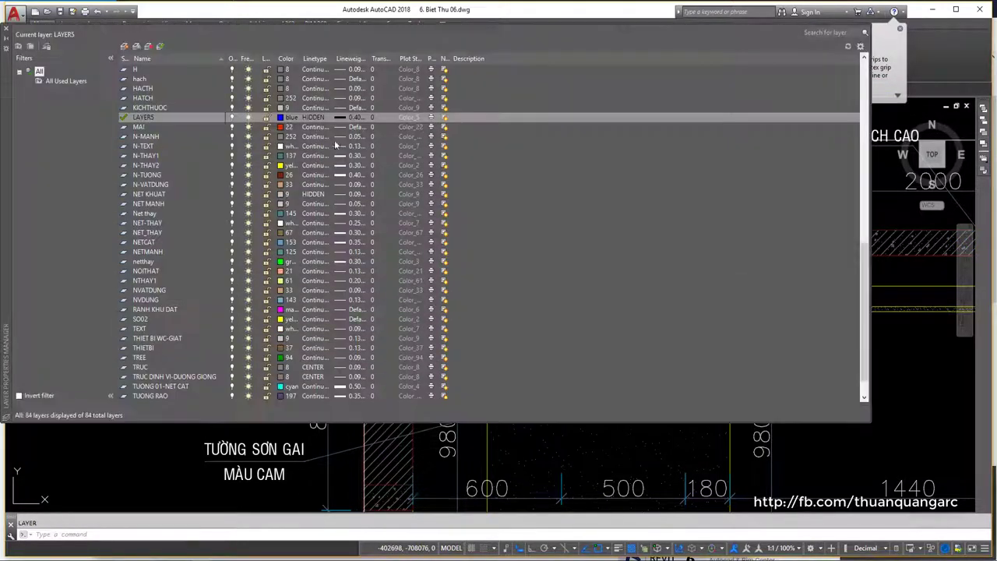
pyautogui.click(146, 98)
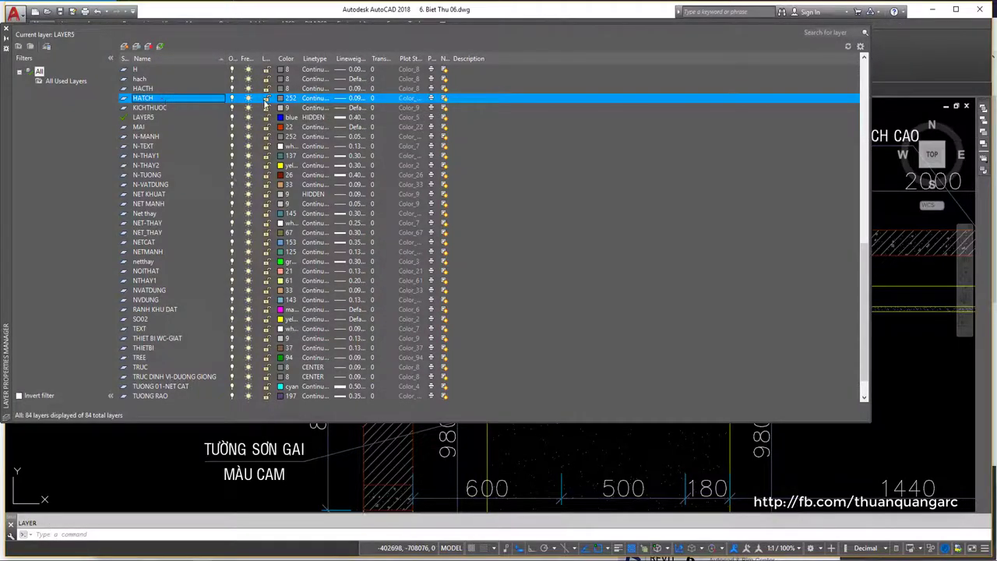
pyautogui.click(6, 28)
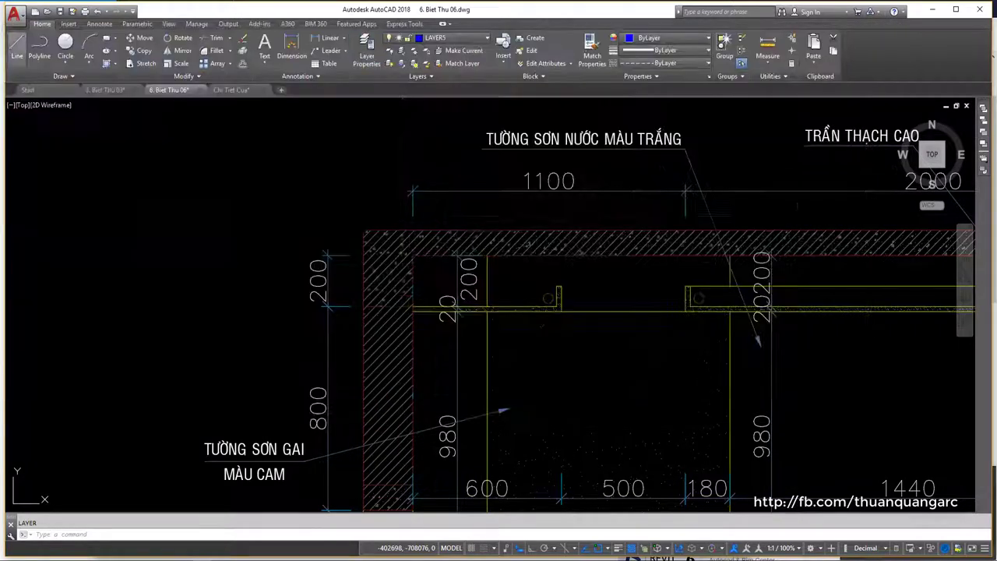
pyautogui.scroll(-3, 424, 267)
pyautogui.scroll(3, 424, 267)
pyautogui.scroll(-5, 423, 334)
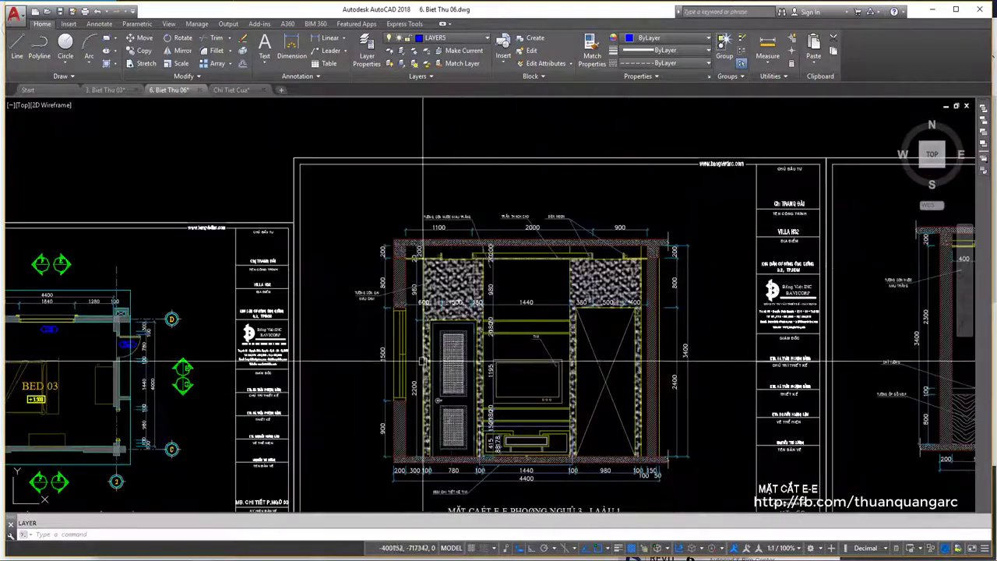
pyautogui.scroll(5, 423, 334)
pyautogui.click(427, 334)
pyautogui.press('Escape')
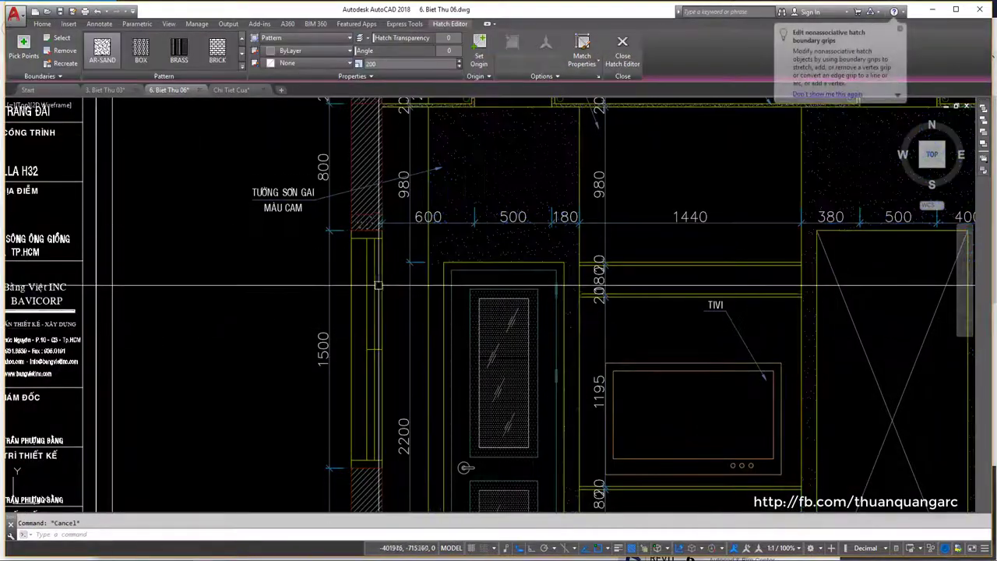
pyautogui.click(625, 265)
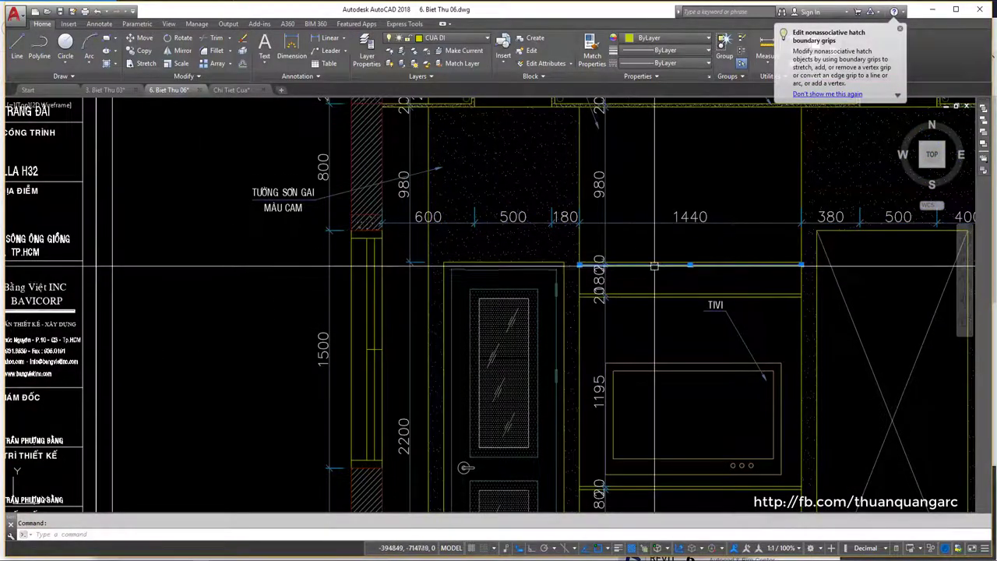
pyautogui.click(448, 38)
pyautogui.click(436, 76)
pyautogui.press('Escape')
pyautogui.press('Escape')
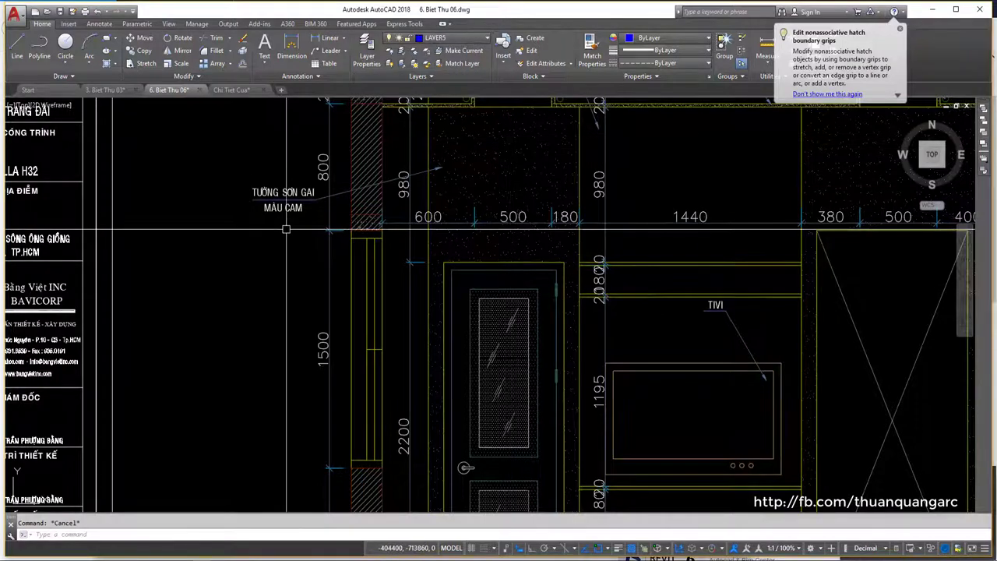
pyautogui.write('la')
pyautogui.press('Return')
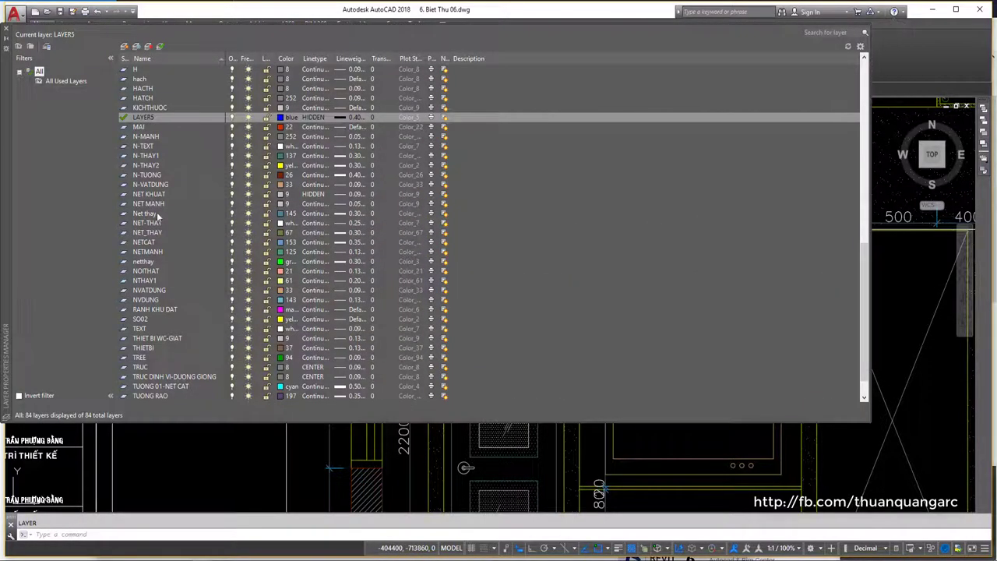
pyautogui.scroll(3, 164, 192)
pyautogui.scroll(4, 164, 192)
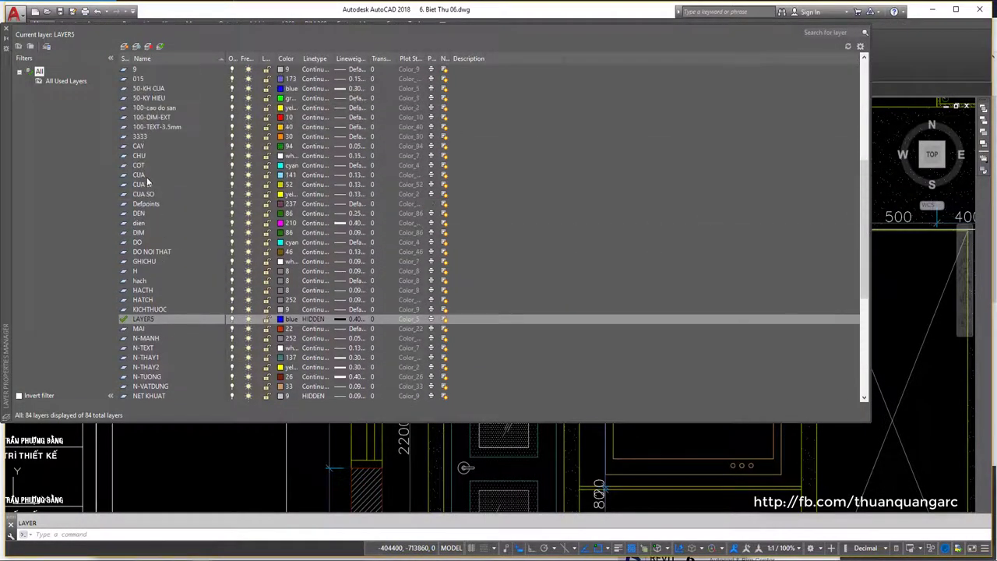
pyautogui.click(283, 186)
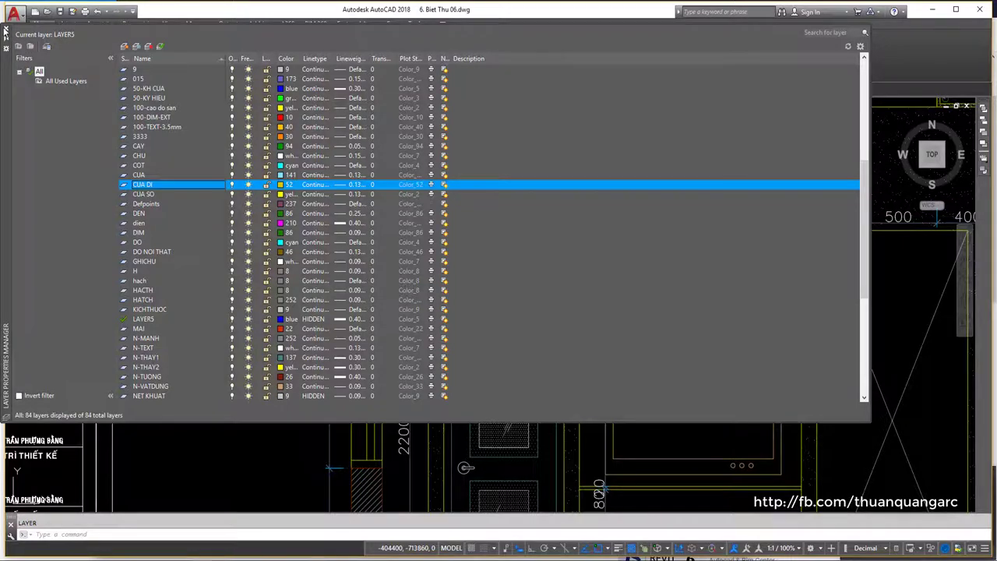
pyautogui.click(6, 34)
pyautogui.scroll(-3, 580, 334)
pyautogui.scroll(-3, 580, 333)
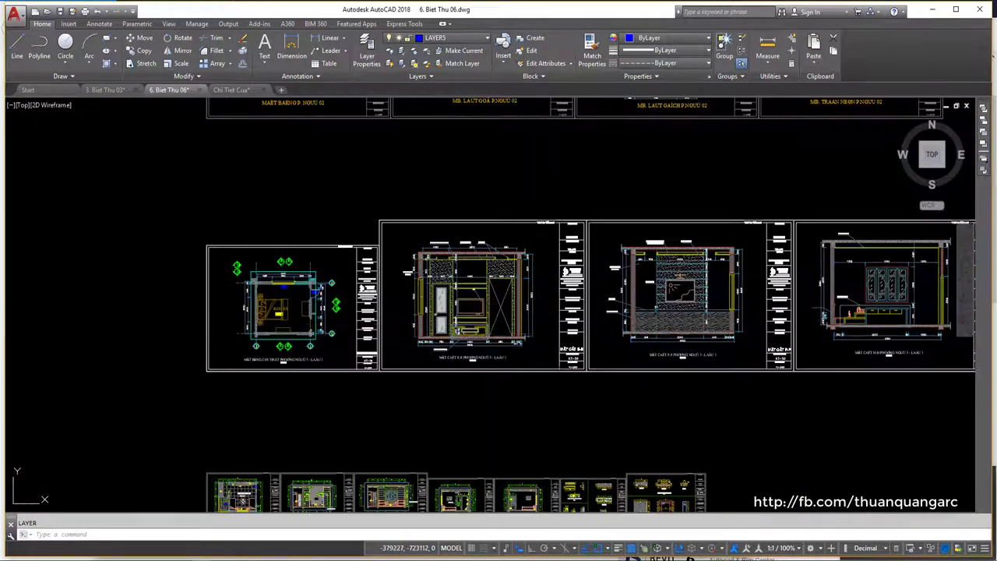
pyautogui.hotkey('ctrl', 'p')
# - Open monochrome.ctb for editing and set Color 52's screening from 70 to 100
pyautogui.click(673, 174)
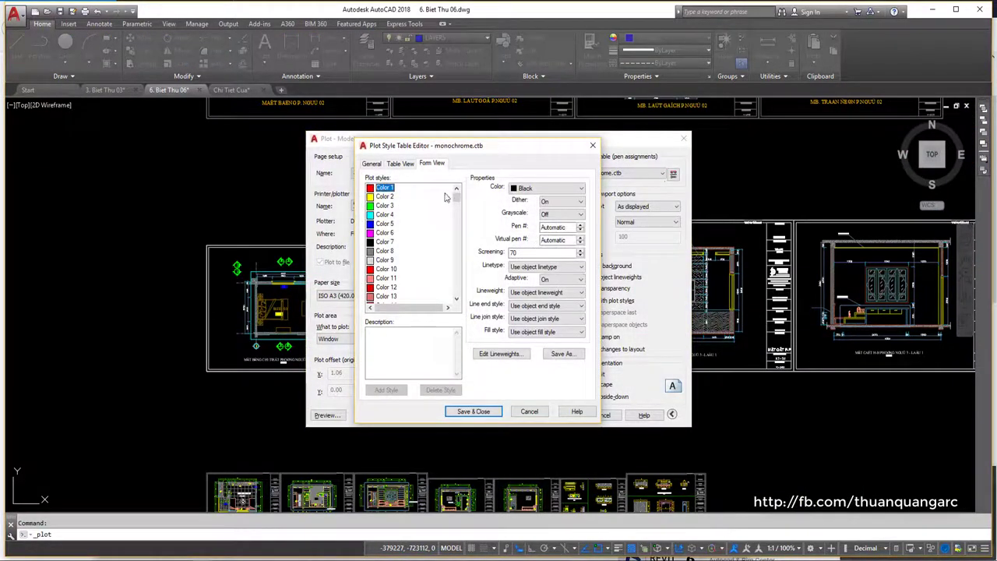
pyautogui.scroll(3, 436, 222)
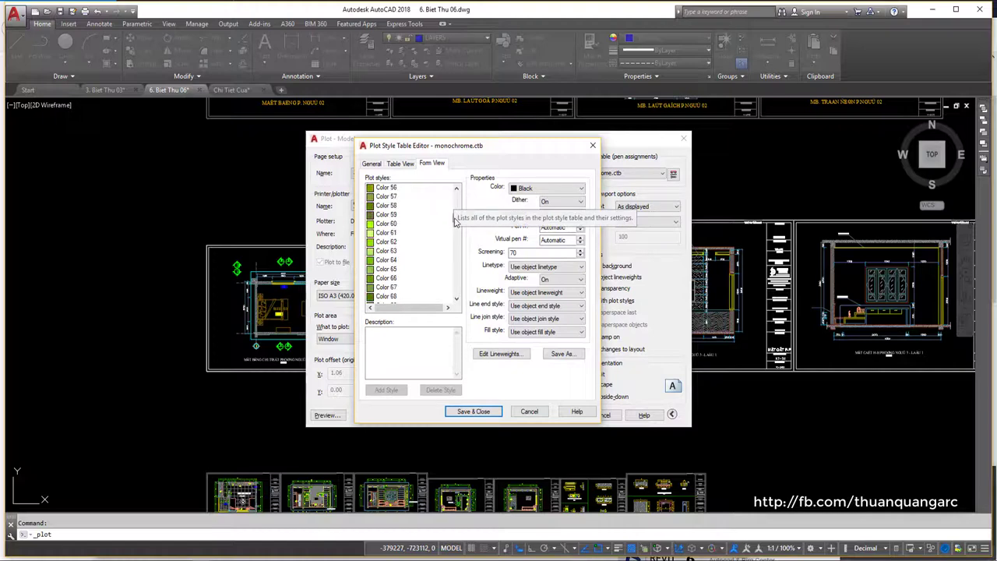
pyautogui.scroll(2, 415, 212)
pyautogui.scroll(1, 389, 198)
pyautogui.click(389, 206)
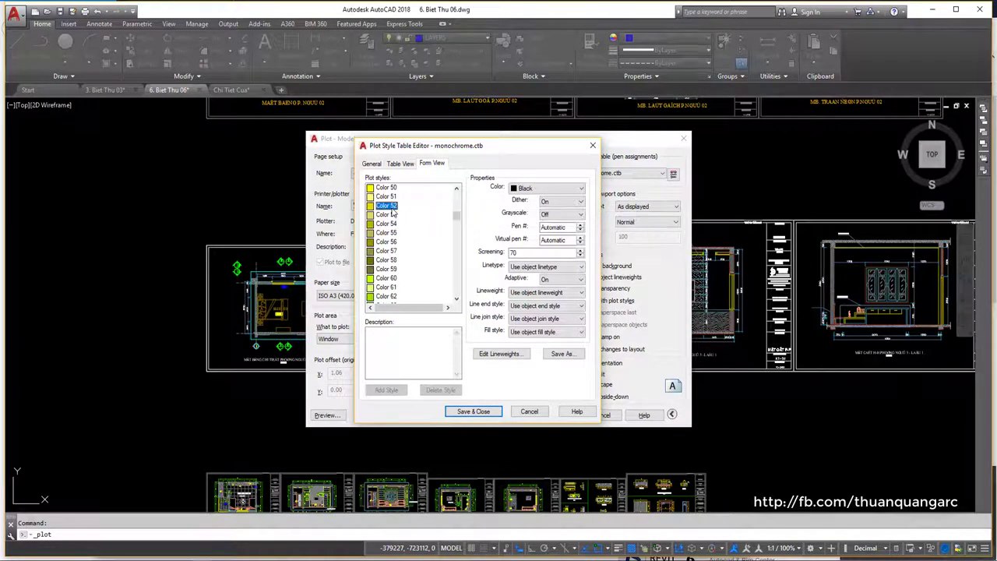
pyautogui.moveTo(523, 252); pyautogui.dragTo(492, 257)
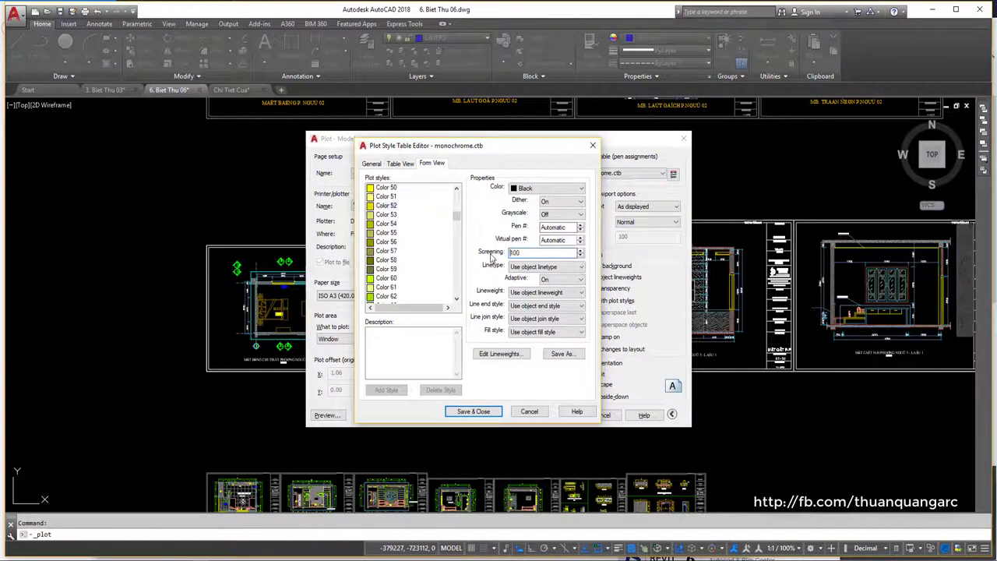
# - Set Color 252's screening to 80 and save the plot style table
pyautogui.scroll(-1, 455, 219)
pyautogui.scroll(-1, 456, 220)
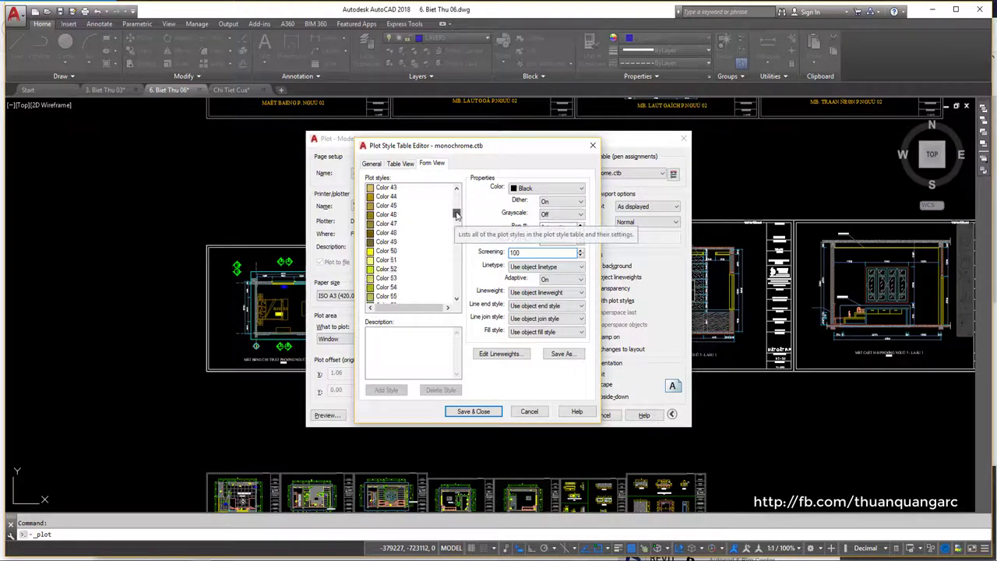
pyautogui.scroll(-1, 456, 221)
pyautogui.scroll(-1, 456, 221)
pyautogui.moveTo(457, 221); pyautogui.dragTo(459, 288)
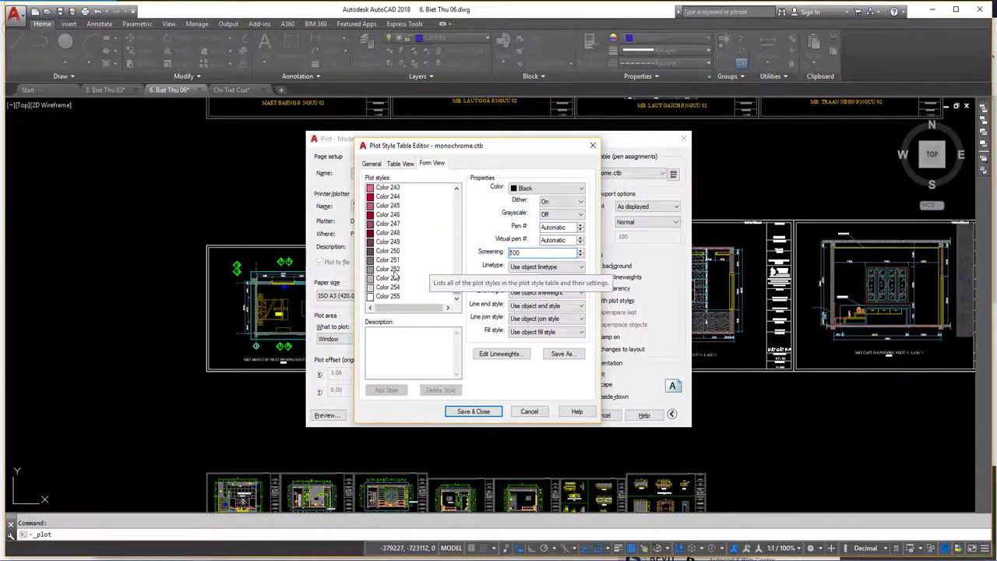
pyautogui.click(389, 270)
pyautogui.write('80')
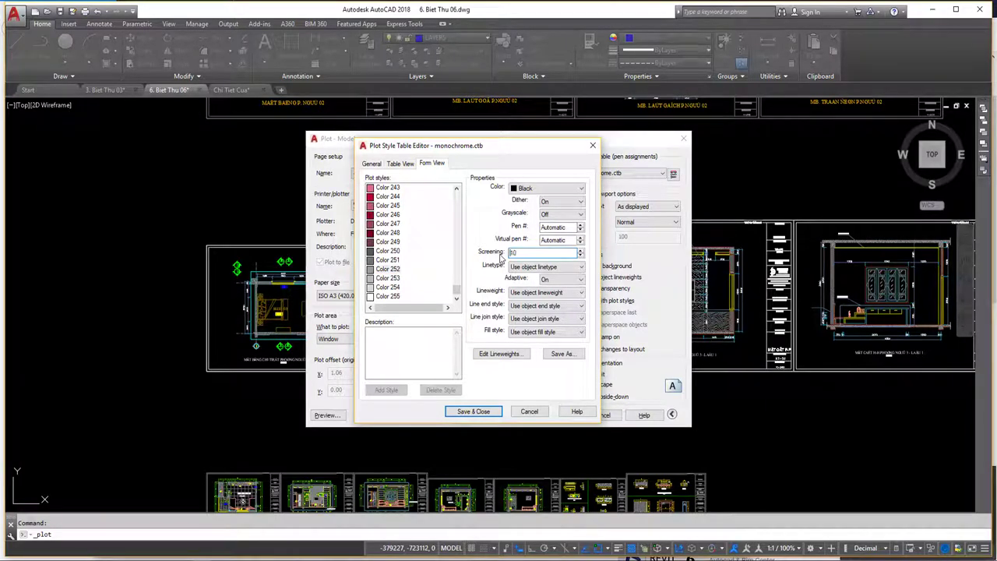
pyautogui.click(493, 410)
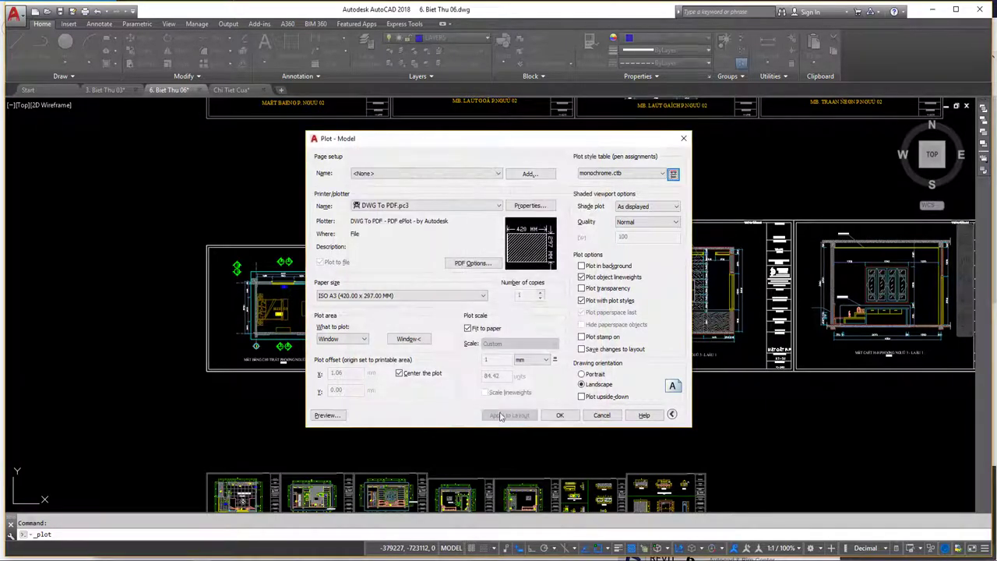
pyautogui.click(337, 416)
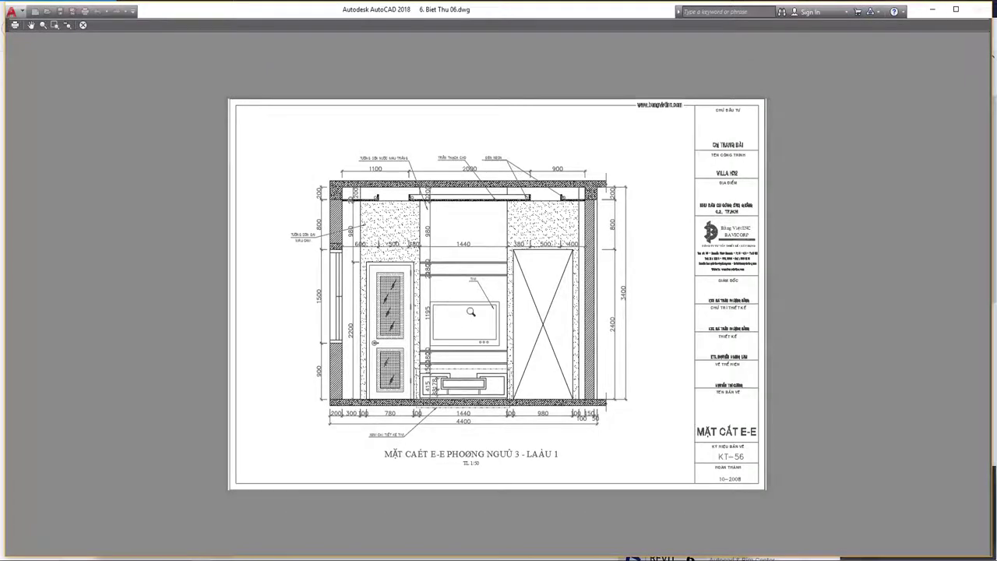
pyautogui.scroll(4, 471, 312)
pyautogui.scroll(-3, 535, 277)
pyautogui.scroll(5, 319, 267)
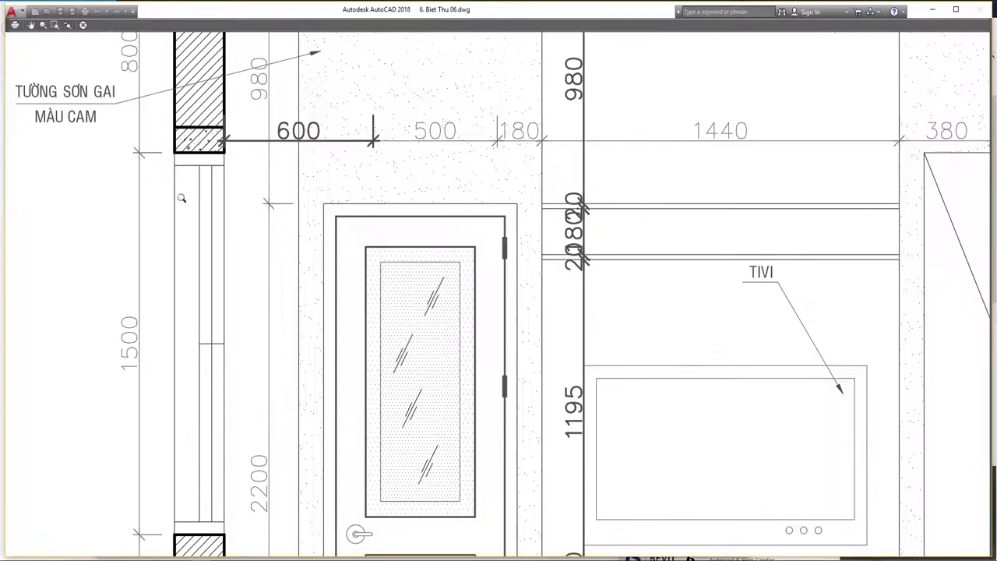
pyautogui.scroll(-4, 564, 243)
pyautogui.scroll(5, 458, 162)
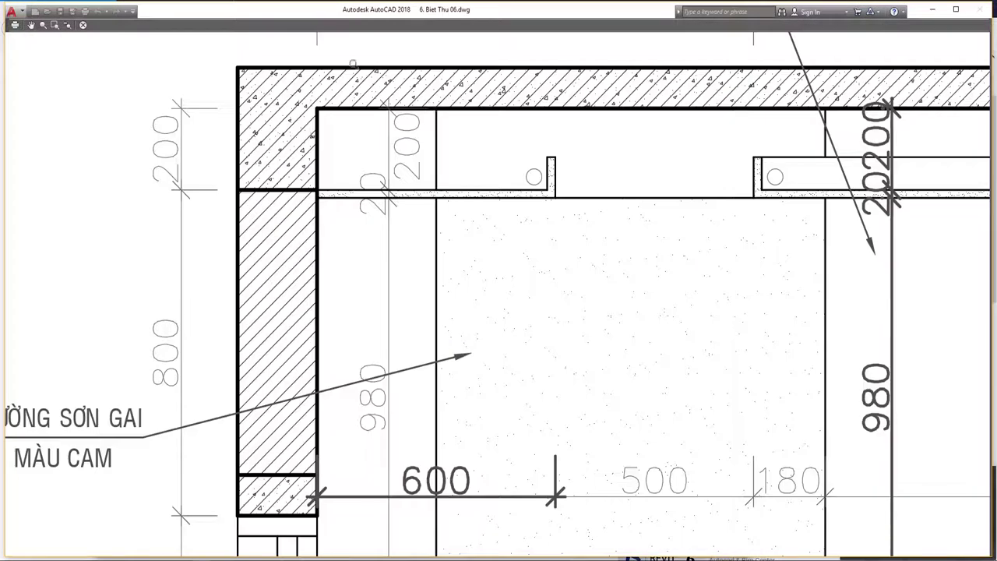
pyautogui.scroll(-3, 352, 64)
pyautogui.scroll(-2, 573, 117)
pyautogui.scroll(2, 701, 140)
pyautogui.scroll(3, 696, 148)
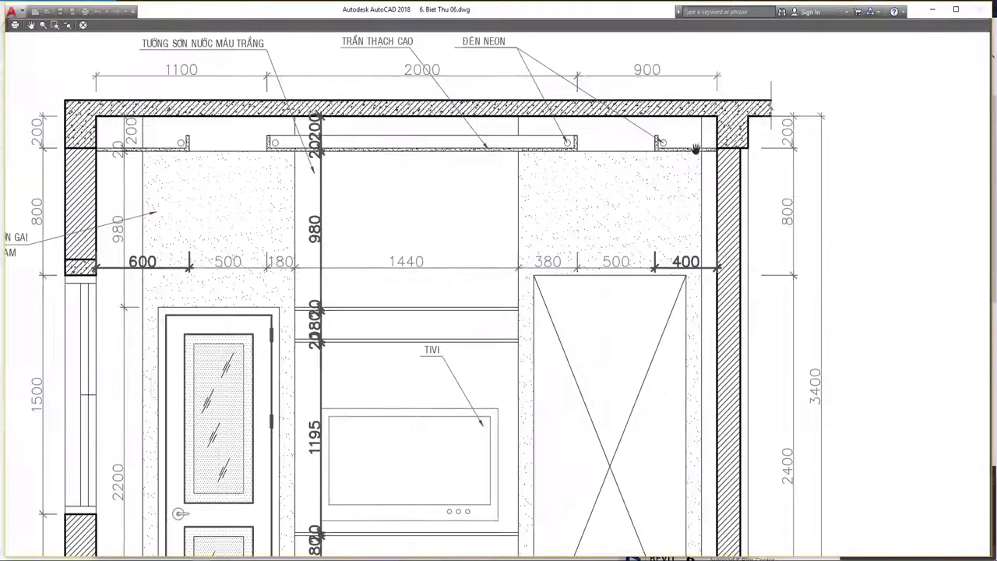
pyautogui.scroll(2, 645, 204)
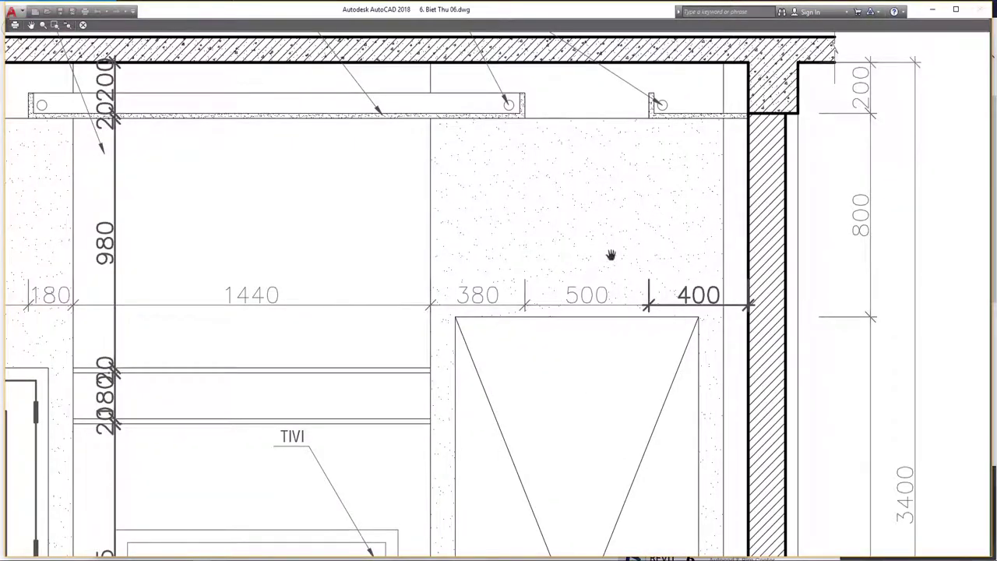
pyautogui.scroll(-4, 610, 255)
pyautogui.scroll(2, 670, 437)
pyautogui.scroll(-3, 755, 372)
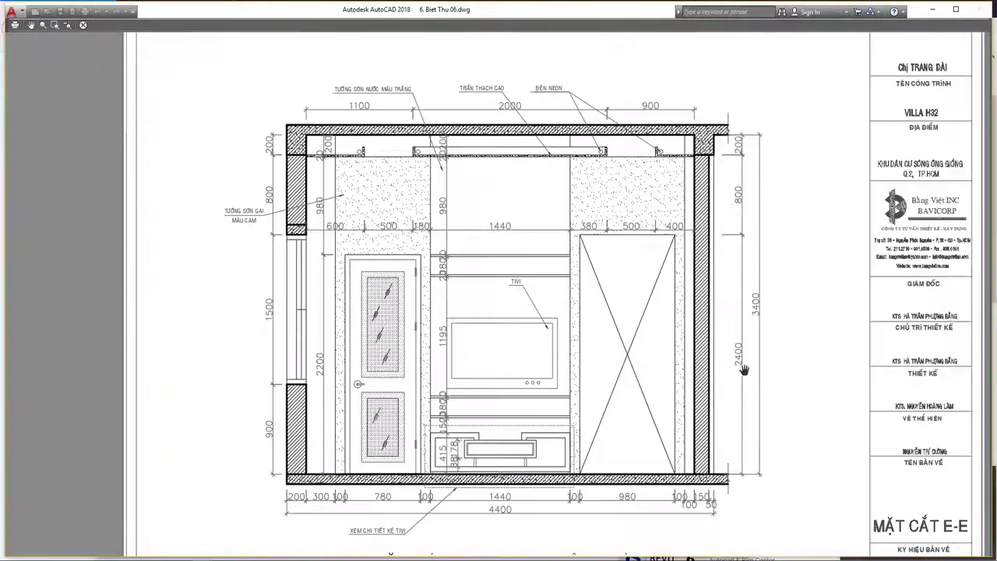
pyautogui.scroll(1, 623, 467)
pyautogui.scroll(3, 613, 478)
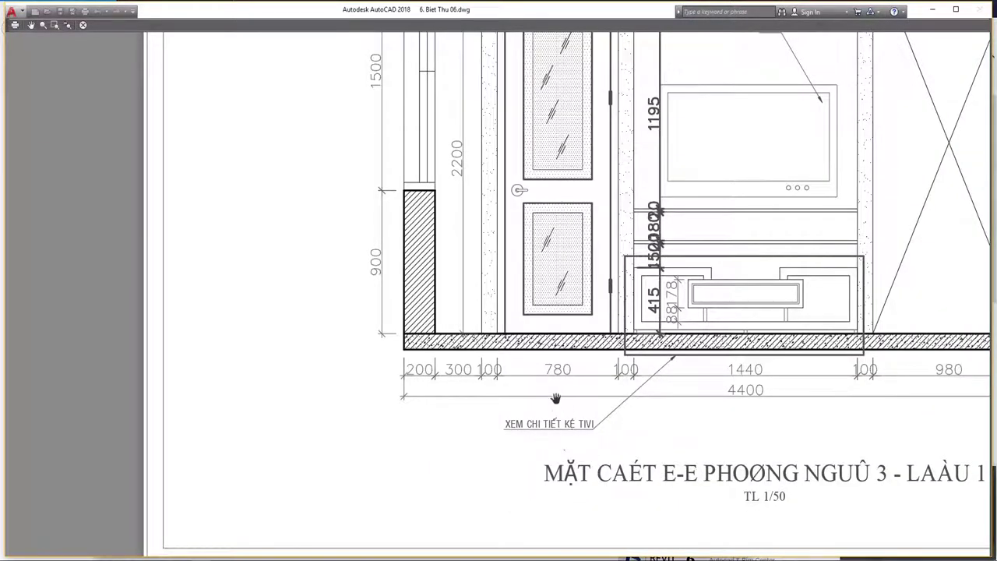
pyautogui.scroll(-3, 537, 204)
pyautogui.scroll(3, 538, 204)
pyautogui.scroll(-2, 496, 208)
pyautogui.scroll(-2, 511, 223)
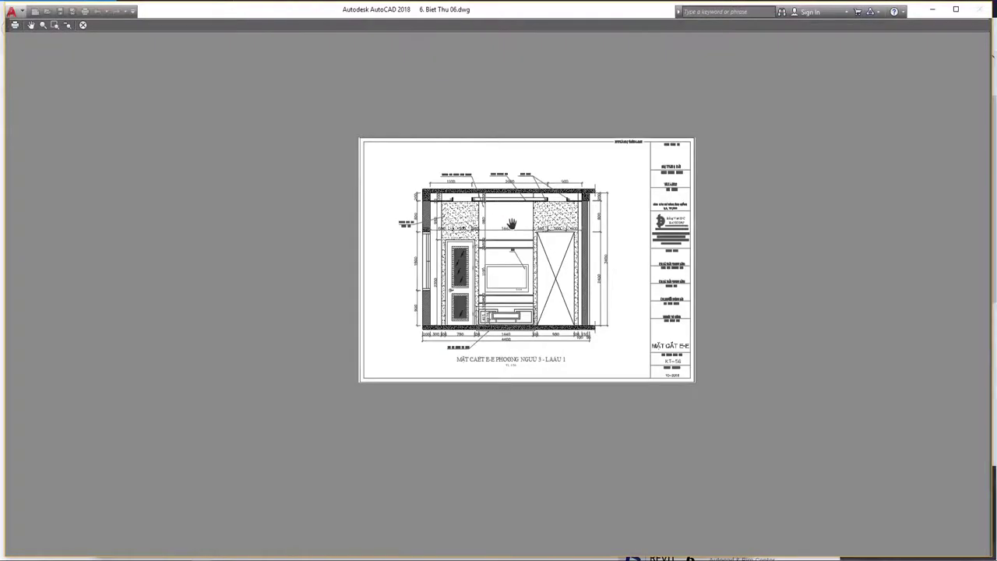
pyautogui.scroll(2, 511, 223)
pyautogui.scroll(2, 540, 213)
pyautogui.scroll(-1, 555, 237)
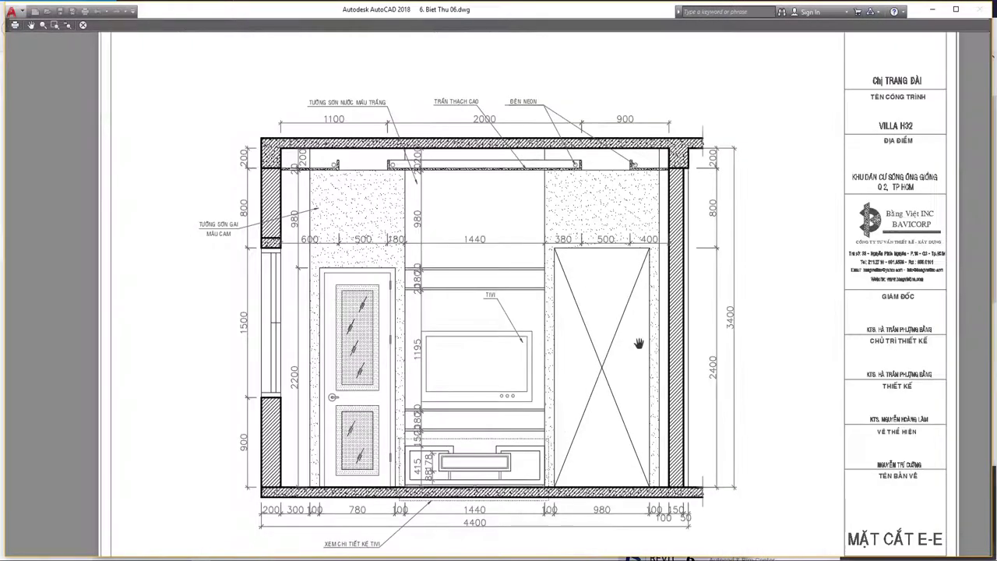
pyautogui.scroll(-3, 639, 343)
pyautogui.scroll(2, 583, 262)
pyautogui.scroll(1, 561, 253)
pyautogui.scroll(2, 537, 244)
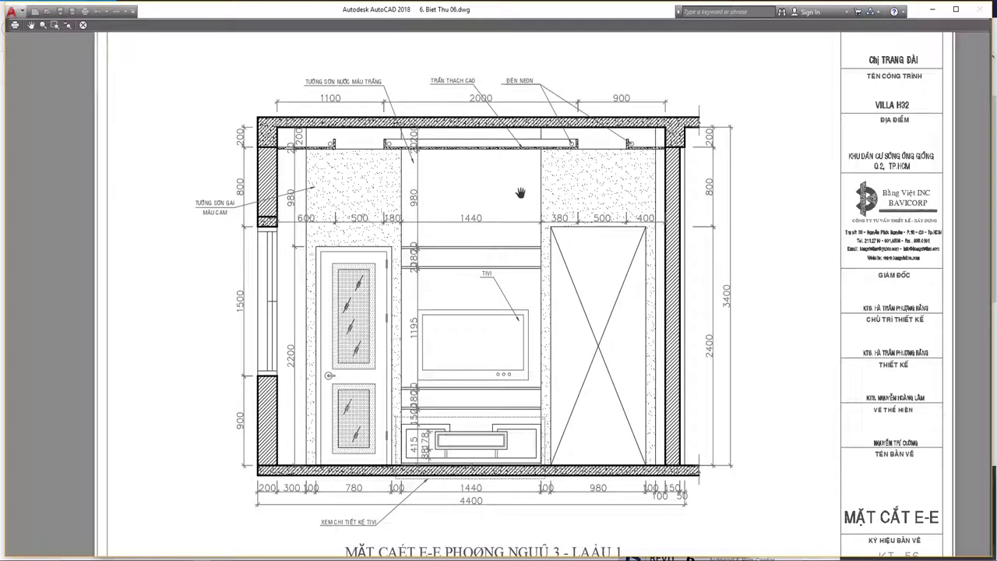
# - Leave the preview, move the Plot - Model dialog aside and cancel it
pyautogui.press('Escape')
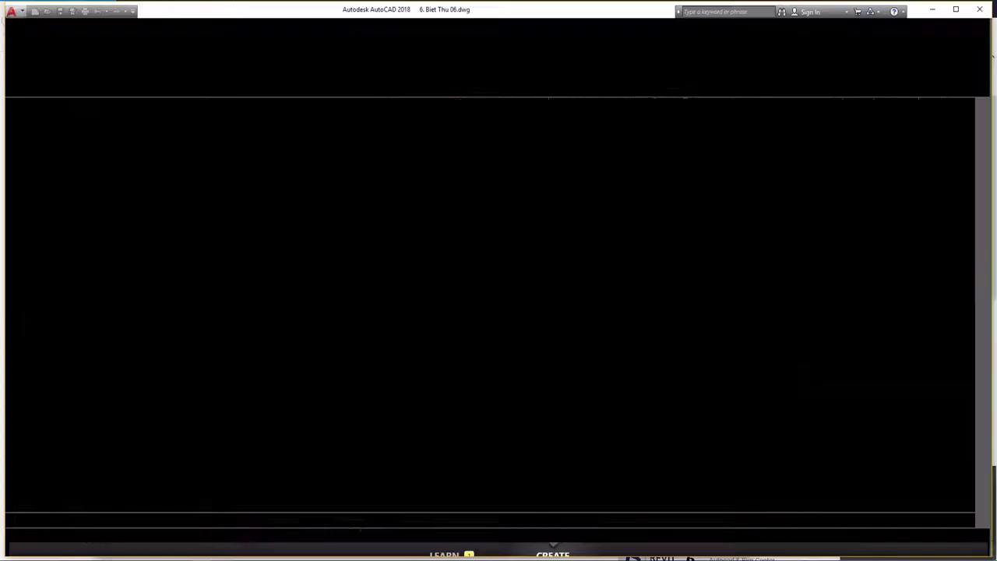
pyautogui.moveTo(569, 163); pyautogui.dragTo(724, 185)
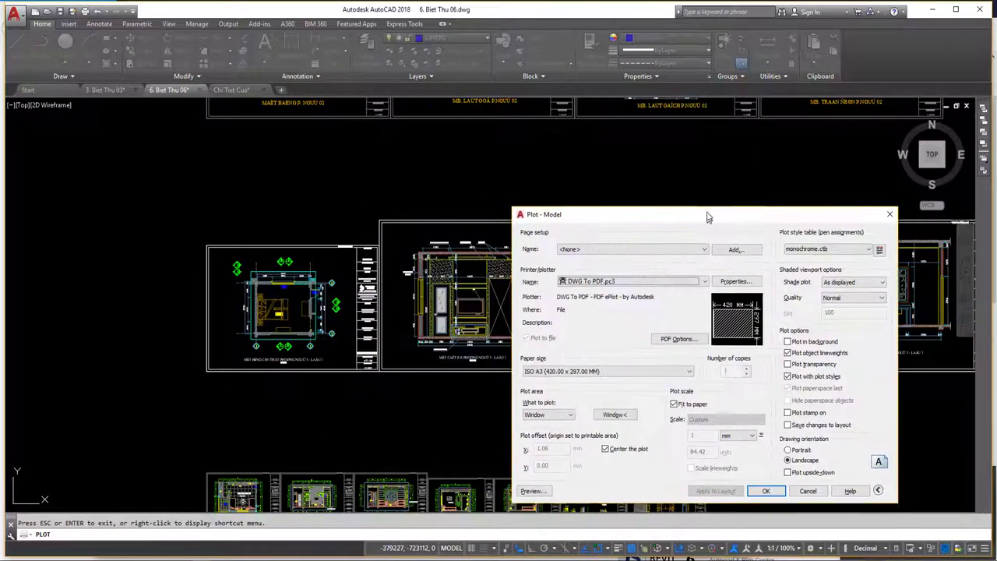
pyautogui.click(779, 459)
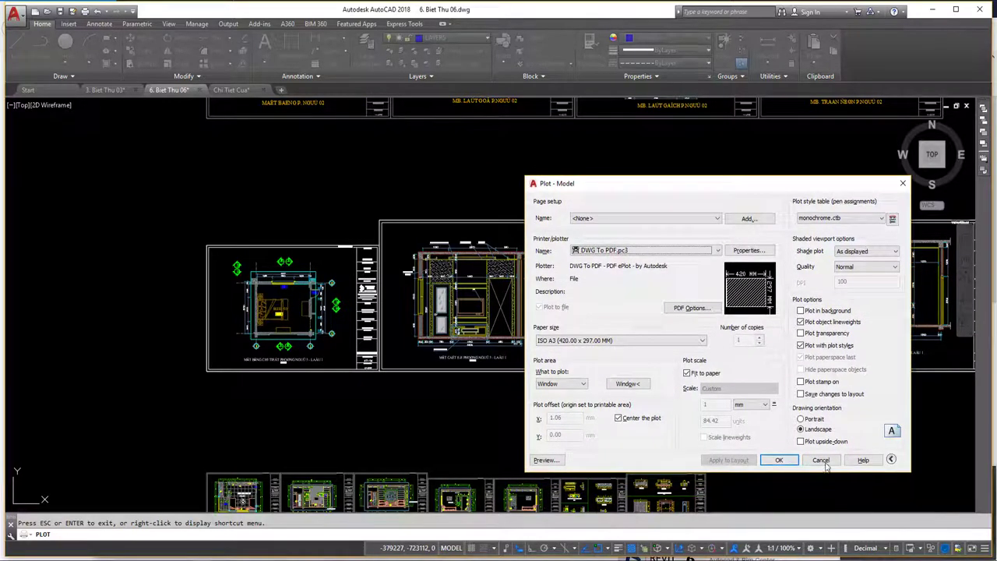